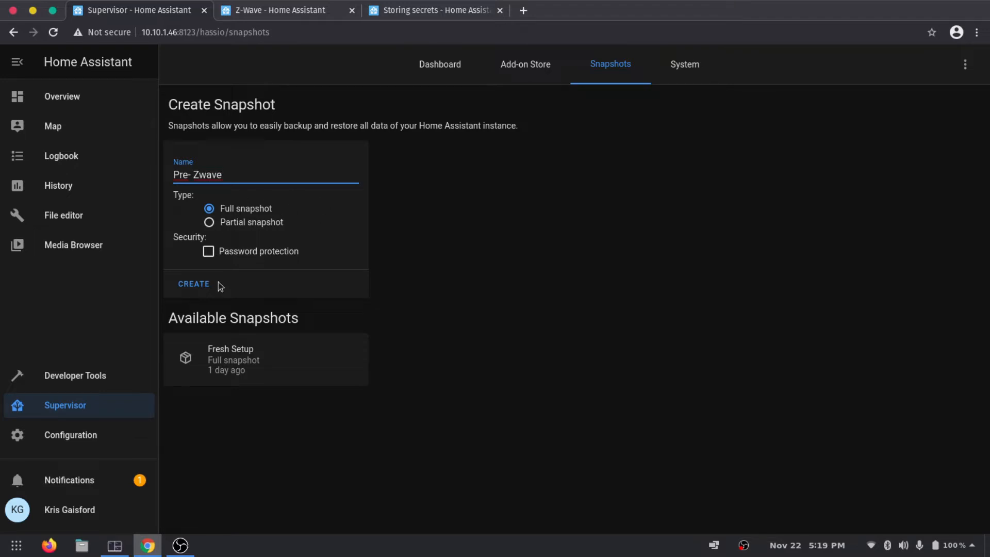
Step: Create the full snapshot Pre- Zwave with password protection left off
{"action": "left_click", "coordinate": [238, 253]}
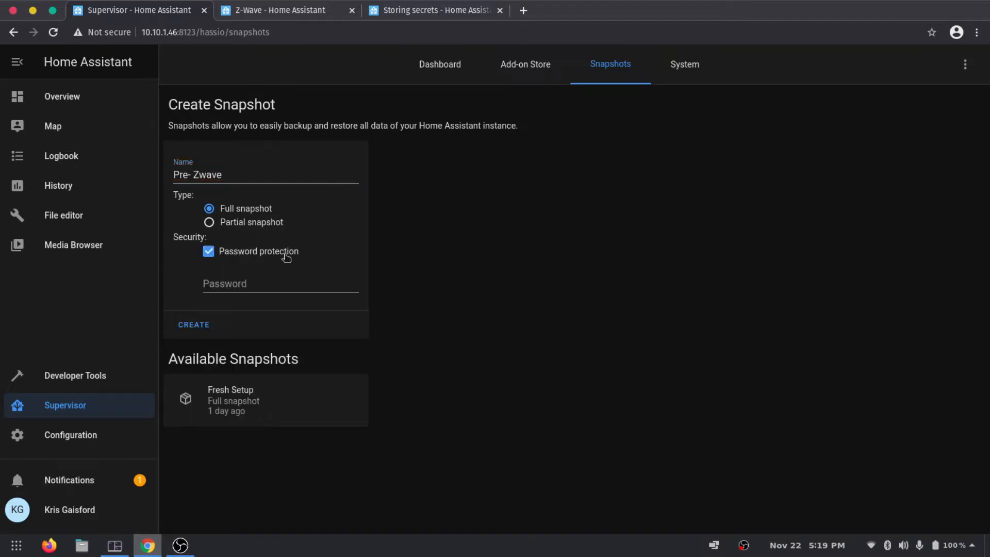
{"action": "left_click", "coordinate": [256, 253]}
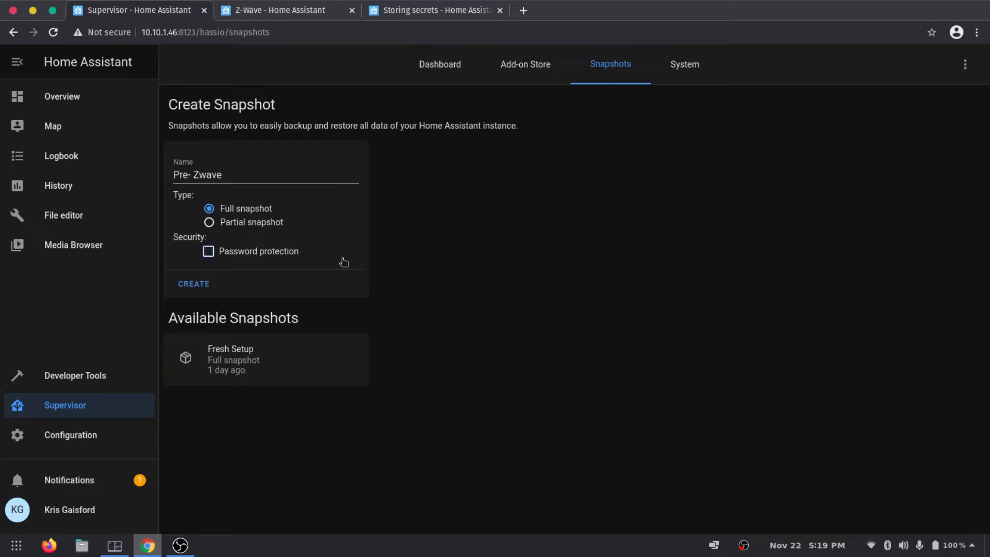
{"action": "left_click", "coordinate": [206, 286]}
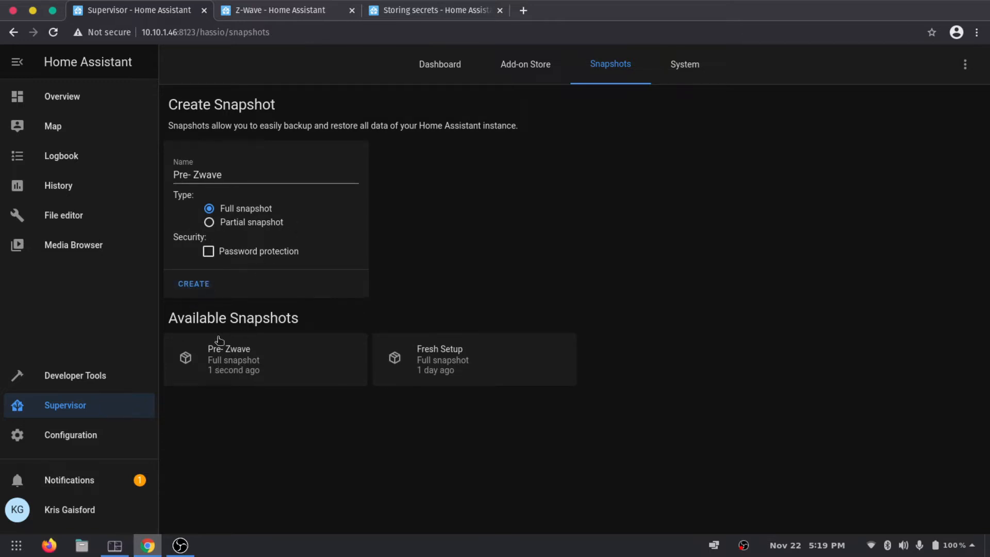
{"action": "left_click_drag", "start_coordinate": [169, 317], "coordinate": [303, 314]}
{"action": "left_click", "coordinate": [303, 315]}
Step: Download the Pre- Zwave snapshot from its details and close them
{"action": "left_click", "coordinate": [235, 357]}
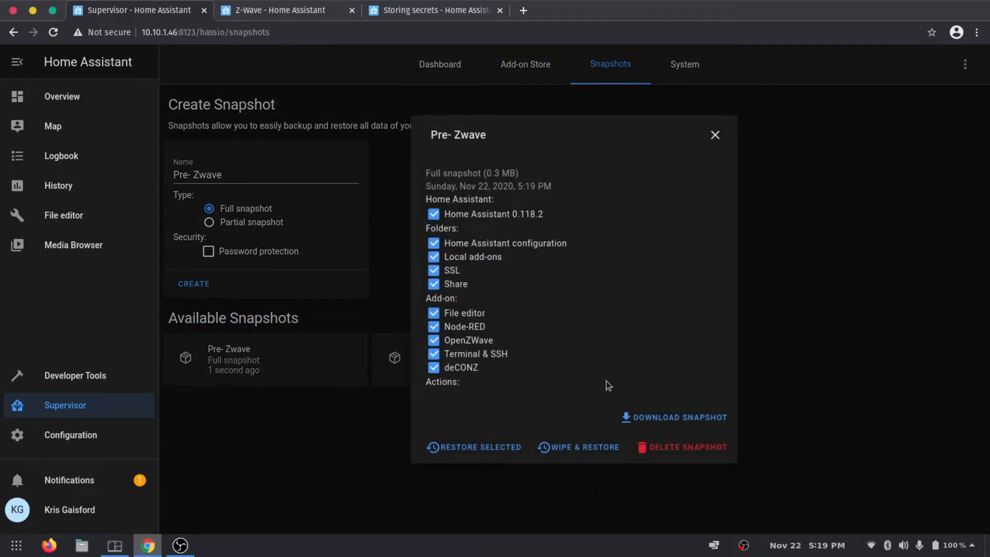
{"action": "left_click", "coordinate": [673, 417]}
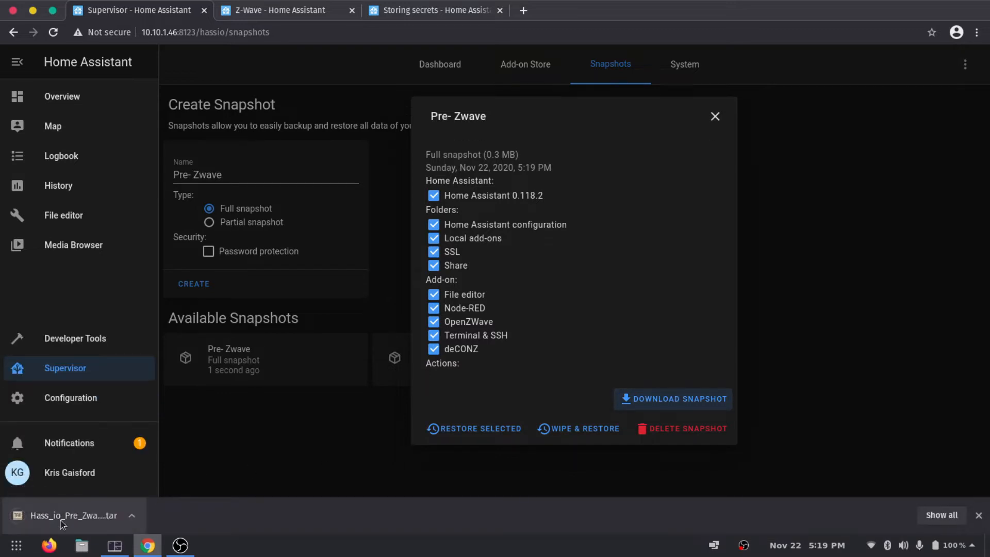
{"action": "left_click", "coordinate": [978, 515]}
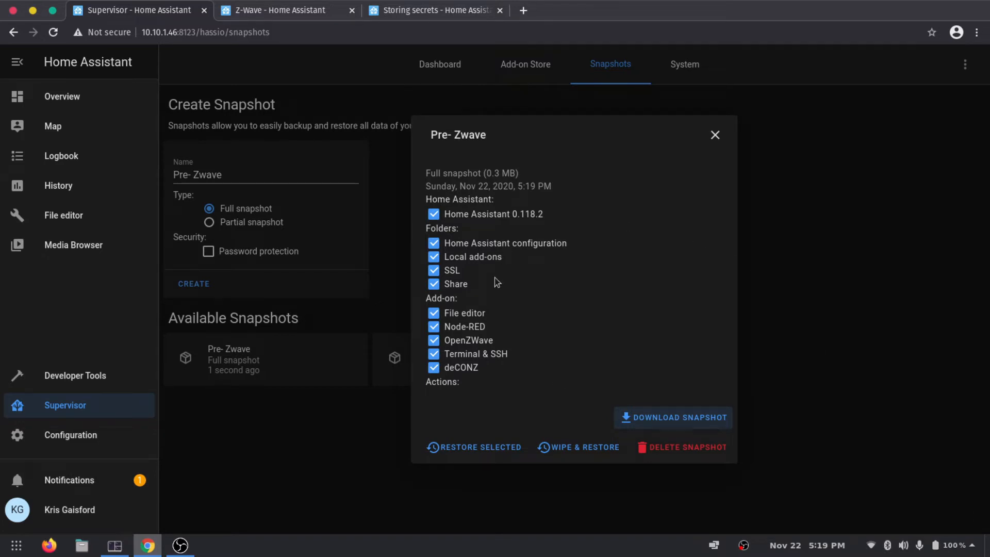
{"action": "left_click", "coordinate": [716, 133]}
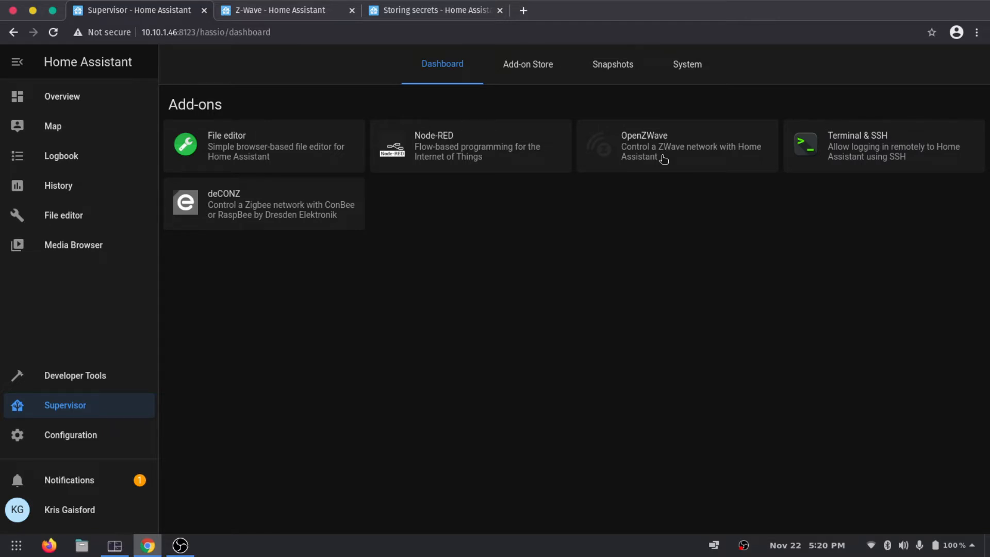
Step: Uninstall the OpenZWave add-on
{"action": "left_click", "coordinate": [664, 160]}
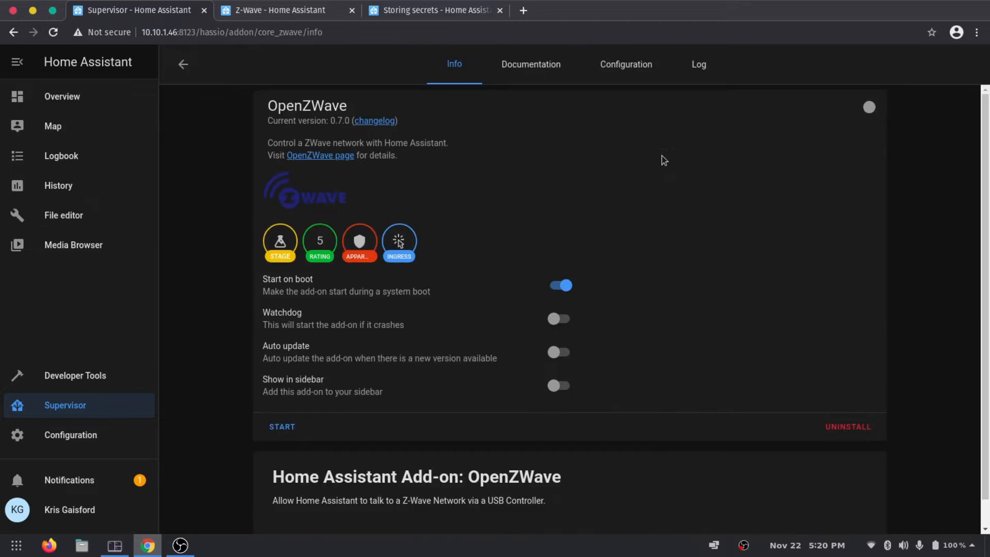
{"action": "left_click", "coordinate": [849, 427]}
{"action": "left_click", "coordinate": [649, 336]}
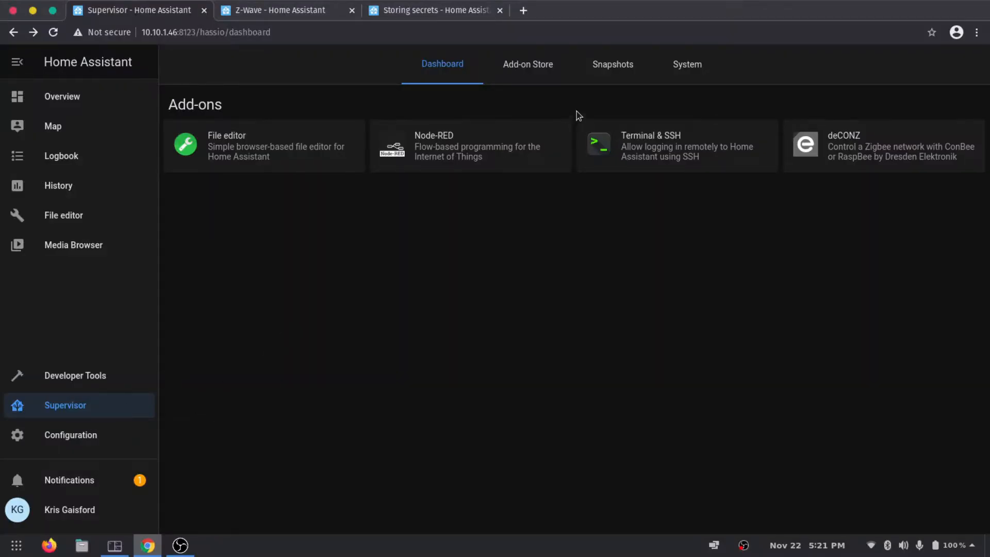
Step: Open the host system's hardware list and examine the device paths under serial
{"action": "left_click", "coordinate": [688, 66]}
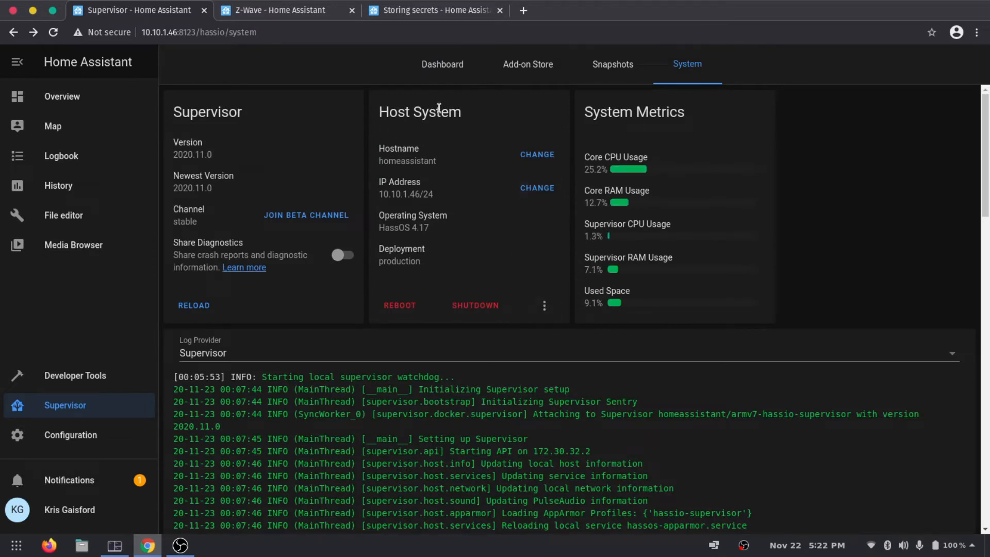
{"action": "left_click", "coordinate": [545, 306]}
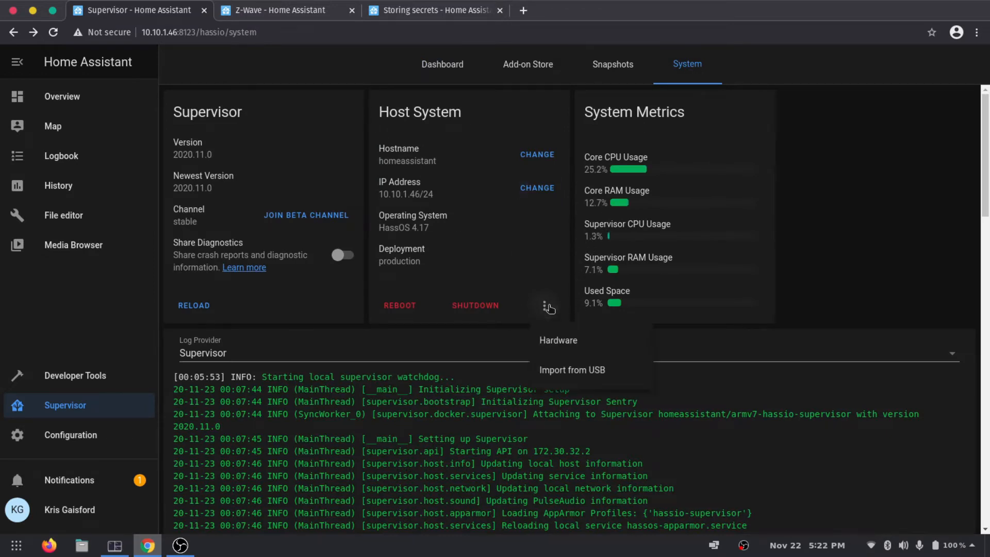
{"action": "left_click", "coordinate": [566, 340]}
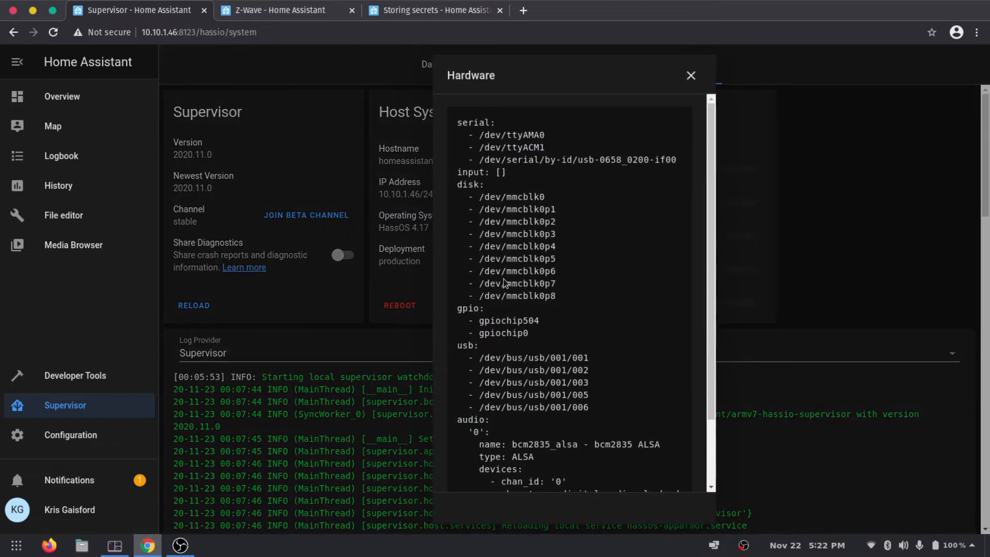
{"action": "left_click_drag", "start_coordinate": [458, 124], "coordinate": [676, 159]}
{"action": "left_click", "coordinate": [480, 160]}
{"action": "left_click_drag", "start_coordinate": [475, 158], "coordinate": [541, 159]}
{"action": "left_click", "coordinate": [489, 160]}
{"action": "left_click_drag", "start_coordinate": [551, 149], "coordinate": [464, 136]}
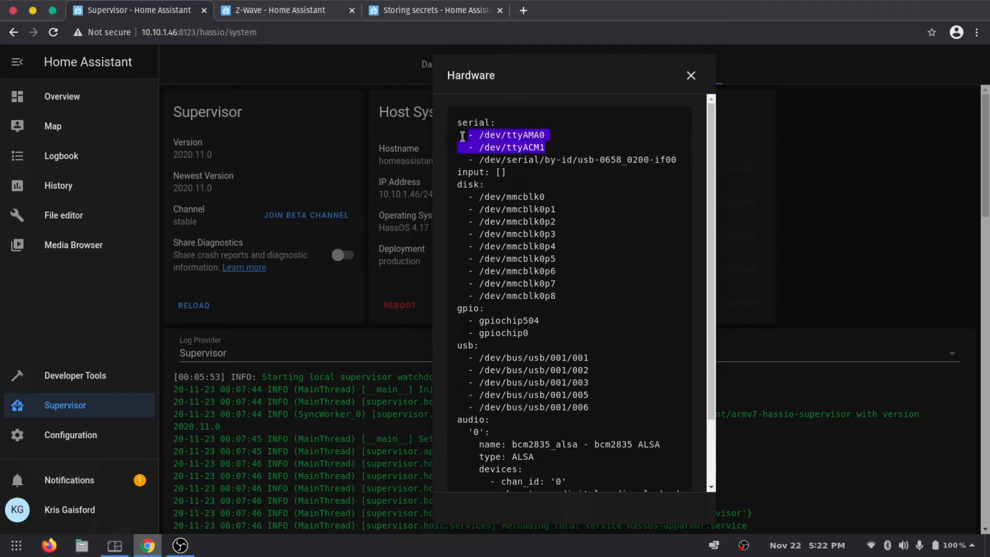
{"action": "left_click", "coordinate": [462, 137]}
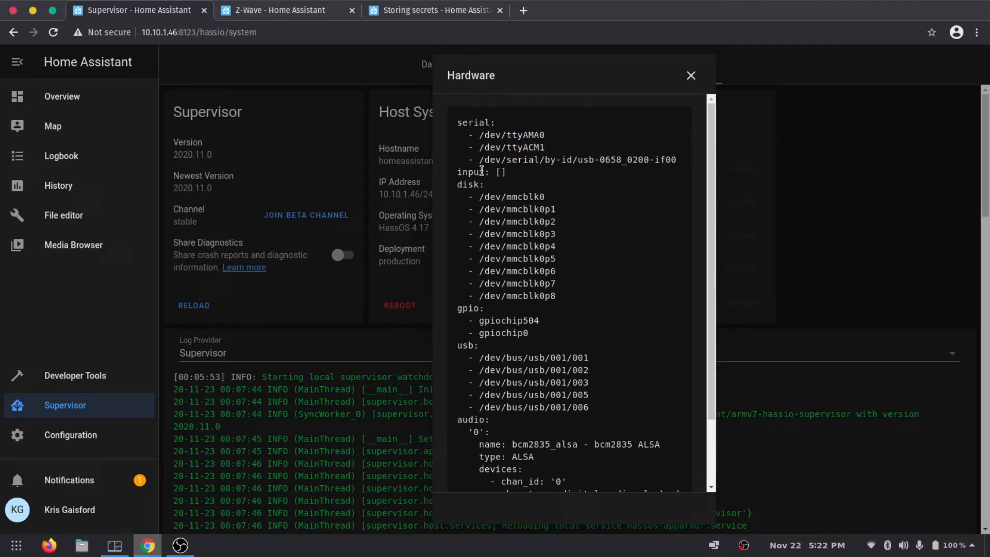
Step: Copy the serial device path /dev/serial/by-id/usb-0658_0200-if00 and close the hardware list
{"action": "left_click_drag", "start_coordinate": [479, 160], "coordinate": [675, 162]}
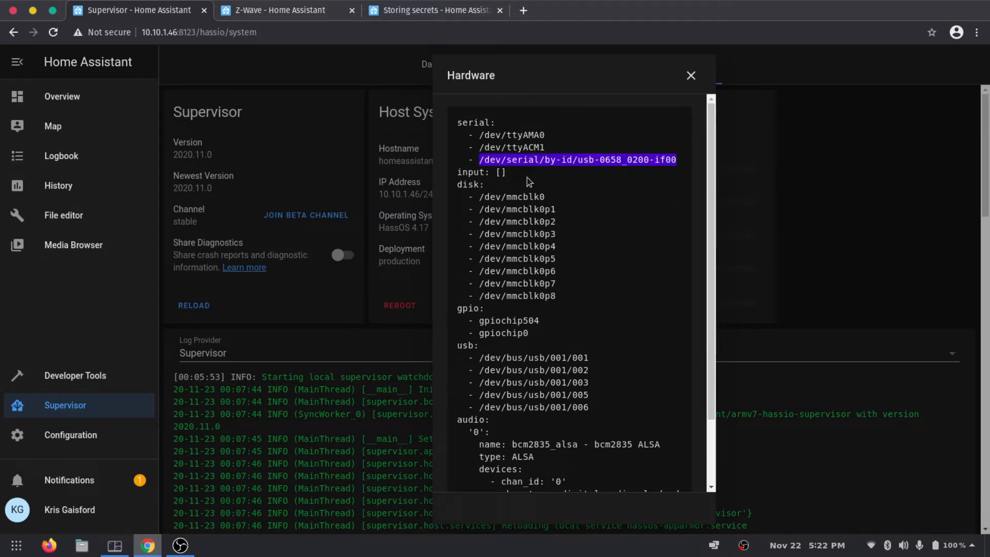
{"action": "right_click", "coordinate": [566, 155]}
{"action": "left_click", "coordinate": [582, 165]}
{"action": "left_click", "coordinate": [543, 155]}
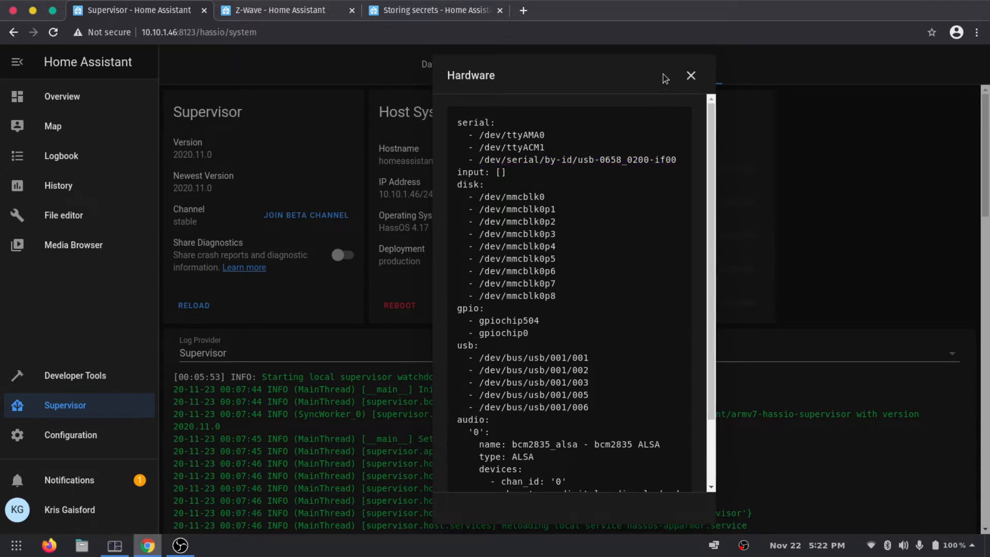
{"action": "left_click", "coordinate": [691, 76]}
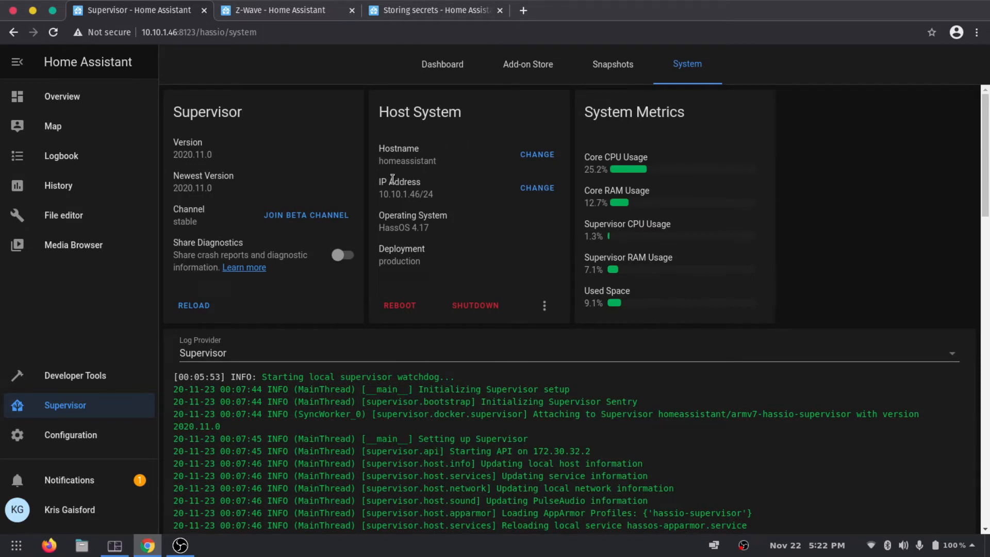
Step: Go to the File editor, browse the config folder and open options.xml to view it
{"action": "left_click", "coordinate": [113, 221]}
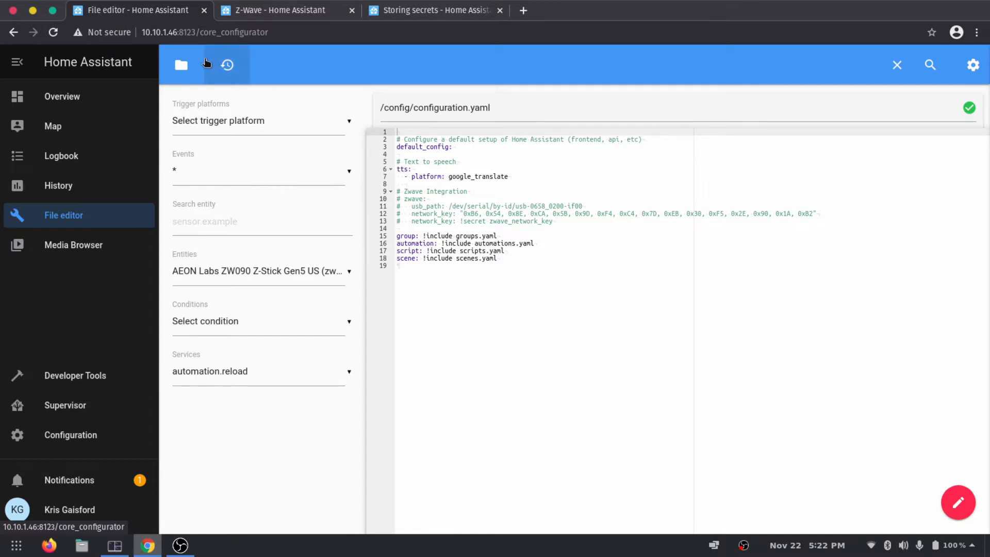
{"action": "left_click", "coordinate": [188, 67]}
{"action": "scroll", "coordinate": [252, 159], "scroll_direction": "down", "scroll_amount": 3}
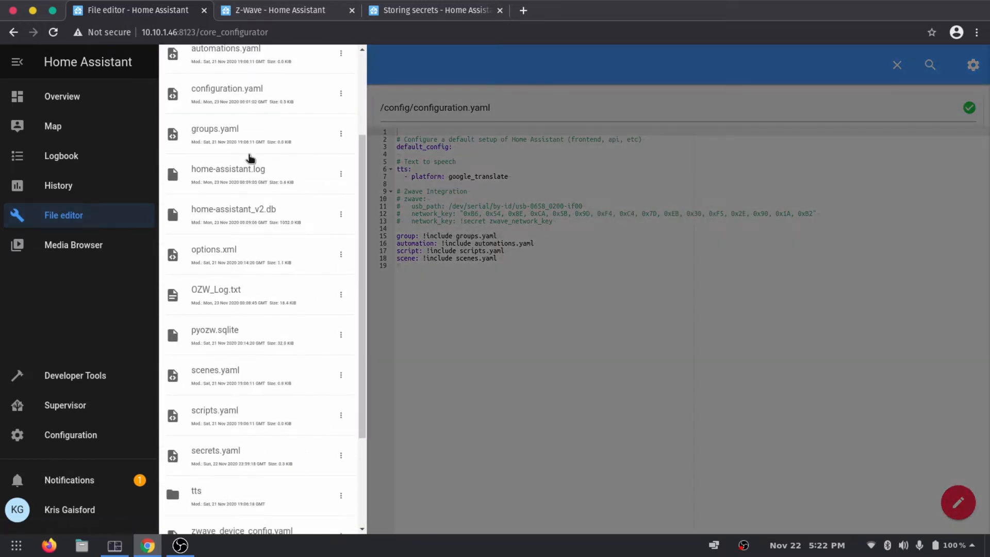
{"action": "left_click", "coordinate": [261, 249]}
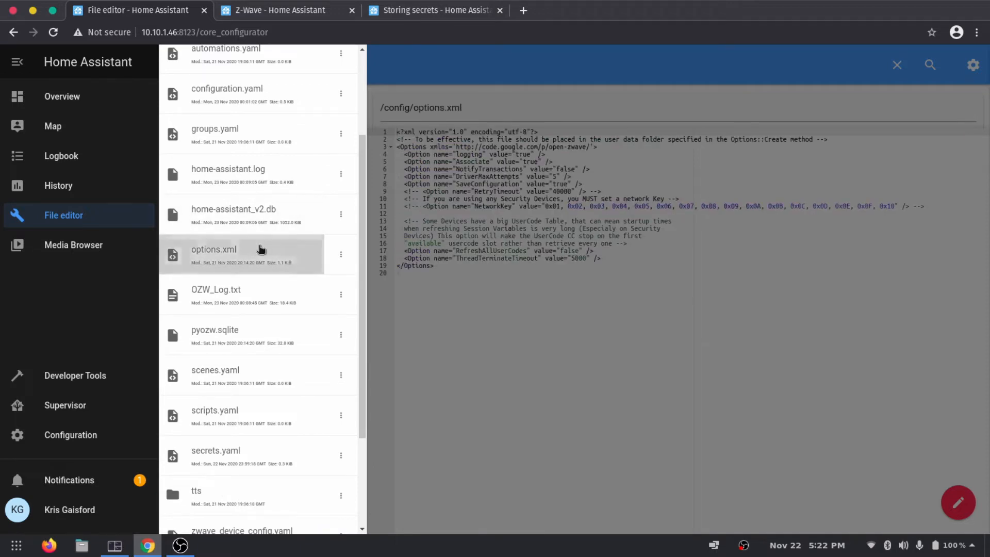
{"action": "scroll", "coordinate": [289, 242], "scroll_direction": "down", "scroll_amount": 4}
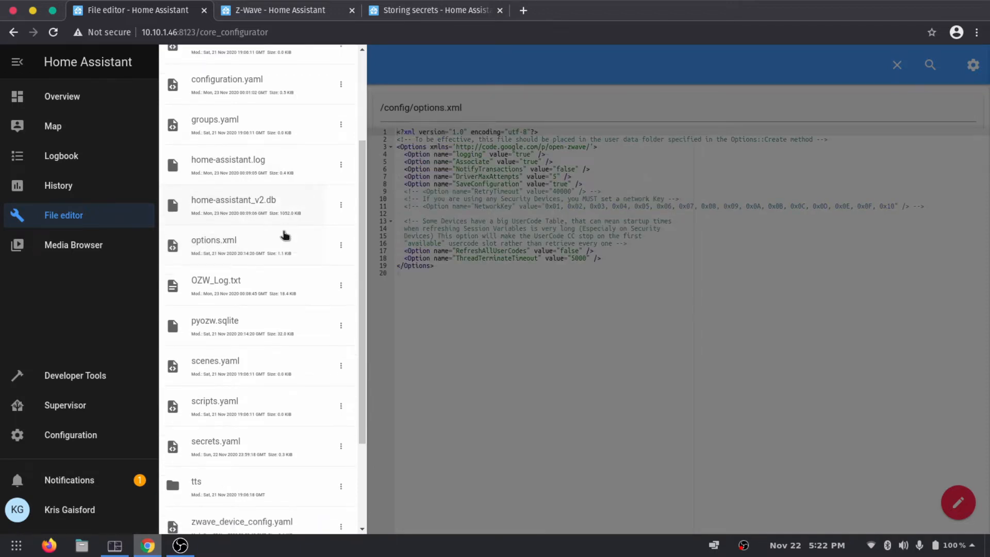
{"action": "scroll", "coordinate": [249, 186], "scroll_direction": "up", "scroll_amount": 7}
{"action": "left_click", "coordinate": [462, 74]}
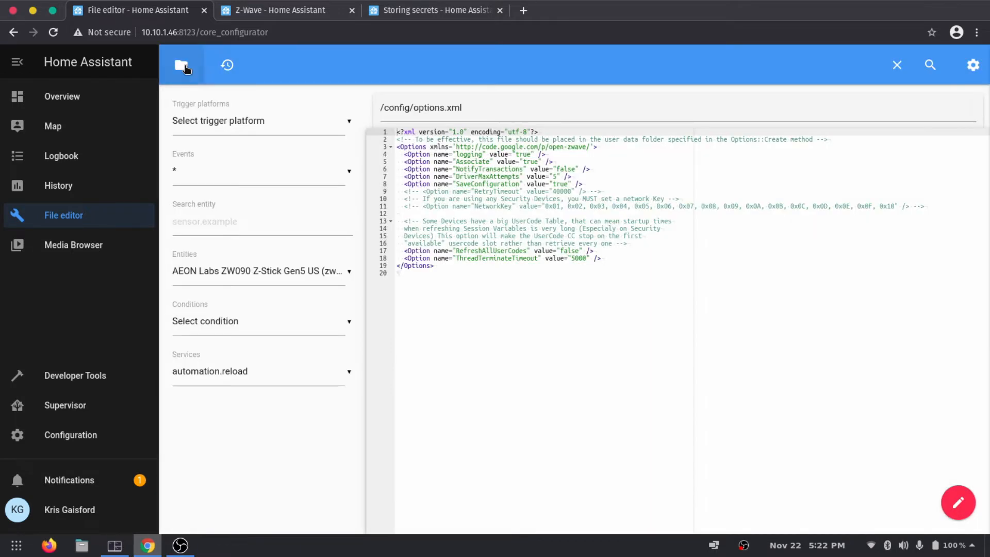
Step: Open configuration.yaml from the config folder and examine its commented-out Zwave Integration lines
{"action": "left_click", "coordinate": [185, 75]}
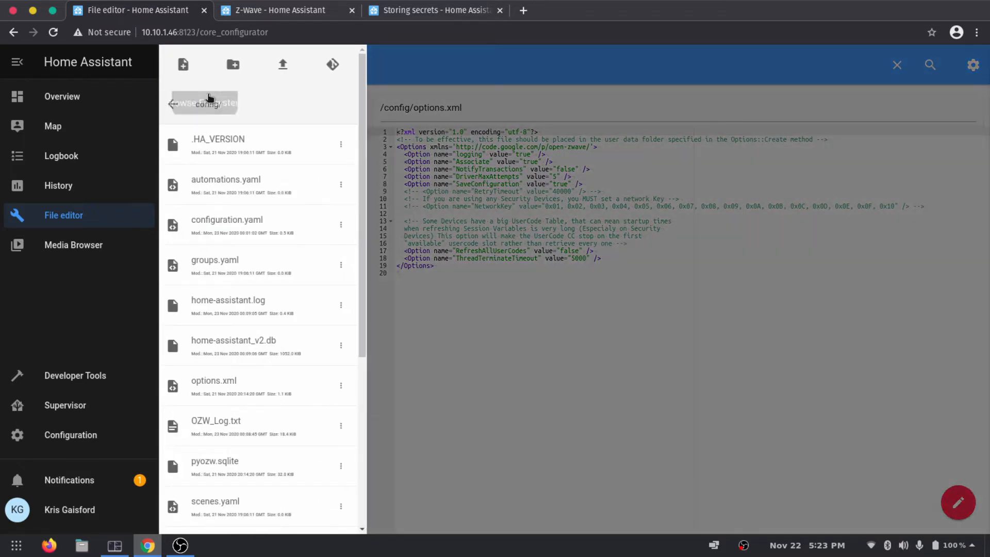
{"action": "scroll", "coordinate": [235, 288], "scroll_direction": "down", "scroll_amount": 1}
{"action": "scroll", "coordinate": [245, 361], "scroll_direction": "down", "scroll_amount": 2}
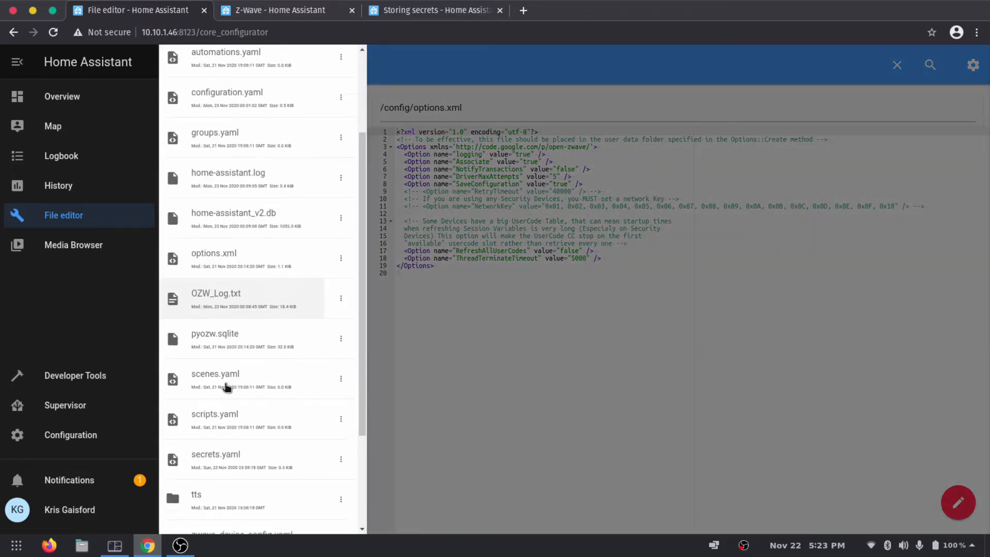
{"action": "scroll", "coordinate": [230, 378], "scroll_direction": "up", "scroll_amount": 3}
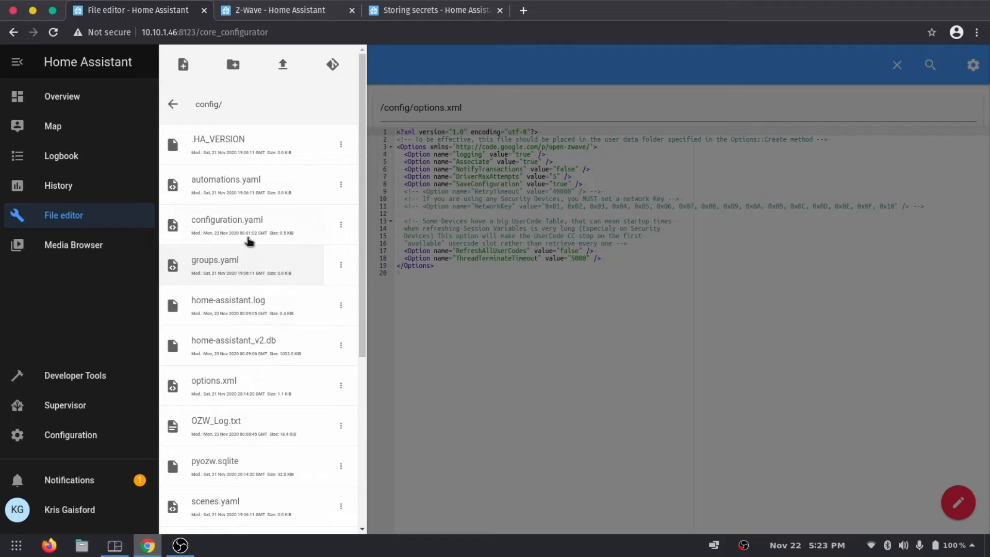
{"action": "left_click", "coordinate": [232, 223]}
{"action": "left_click", "coordinate": [487, 337]}
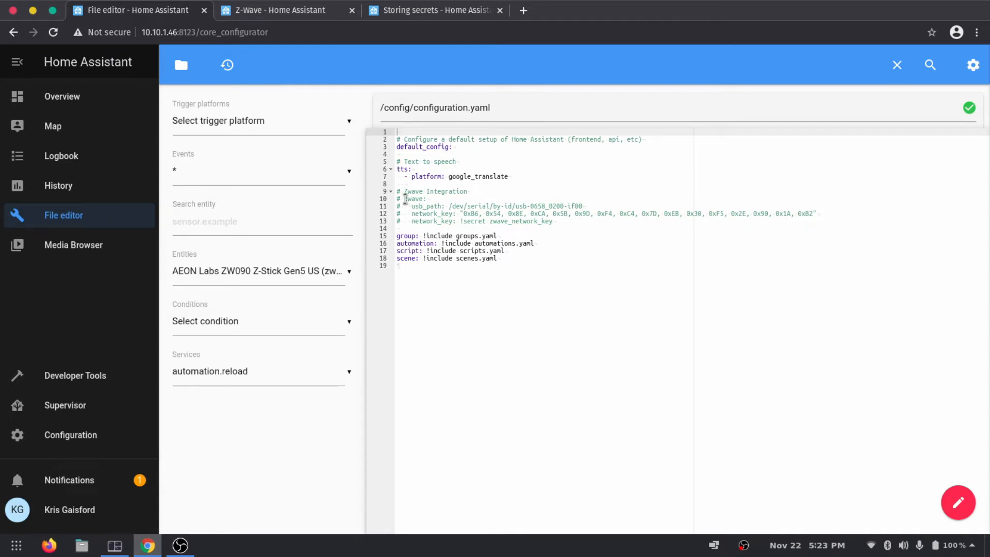
{"action": "left_click_drag", "start_coordinate": [406, 199], "coordinate": [617, 223]}
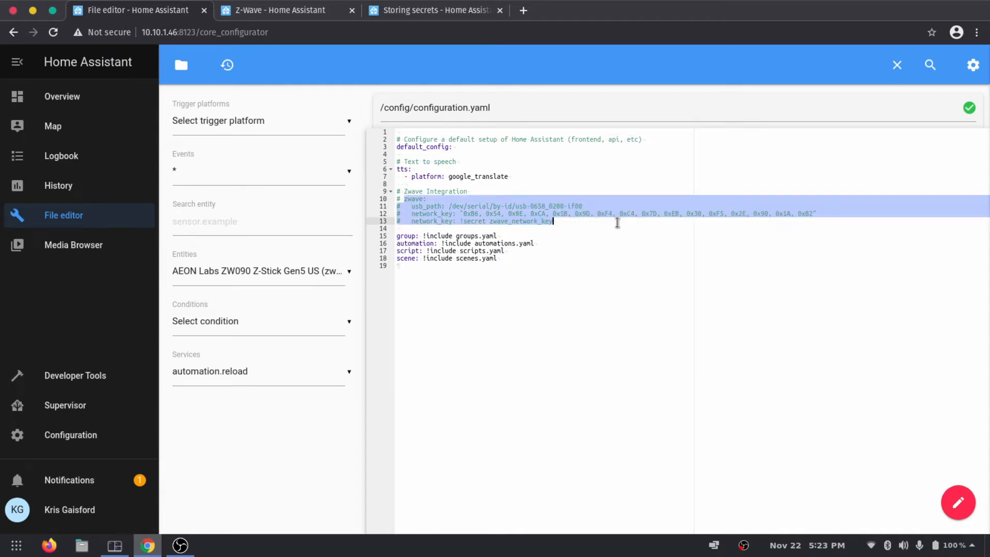
{"action": "left_click", "coordinate": [617, 223]}
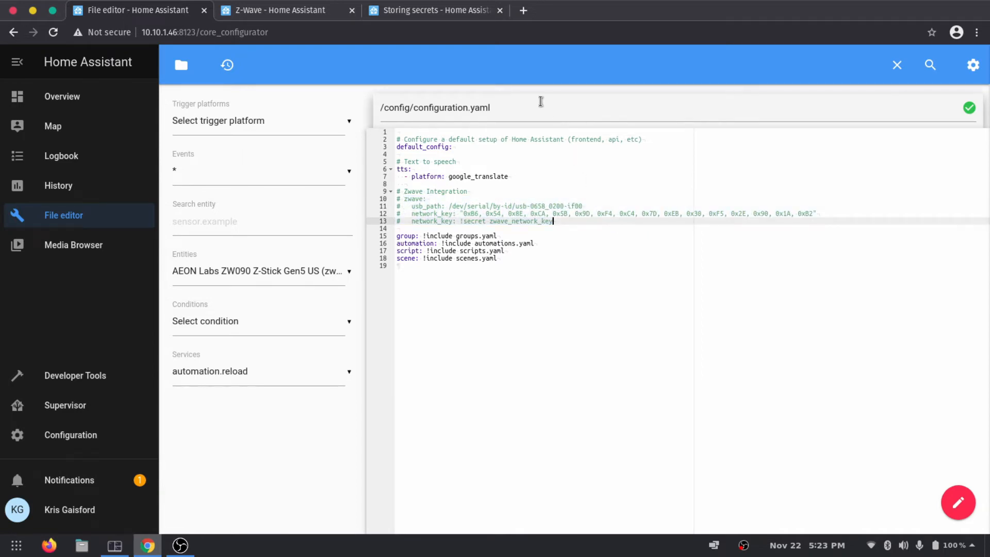
Step: Close the Storing secrets page and open Configuring the Z-Wave component from the Z-Wave documentation
{"action": "left_click", "coordinate": [500, 10]}
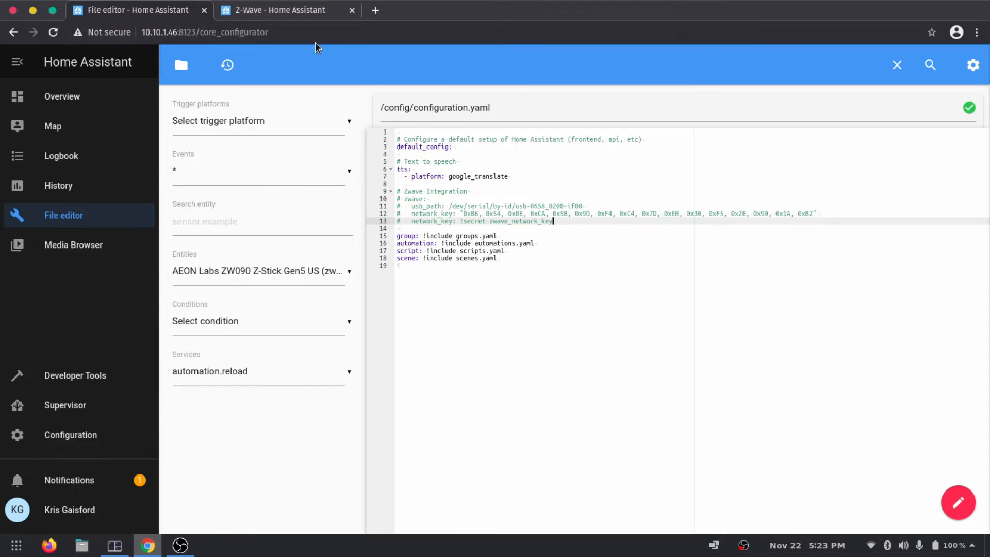
{"action": "left_click", "coordinate": [280, 12]}
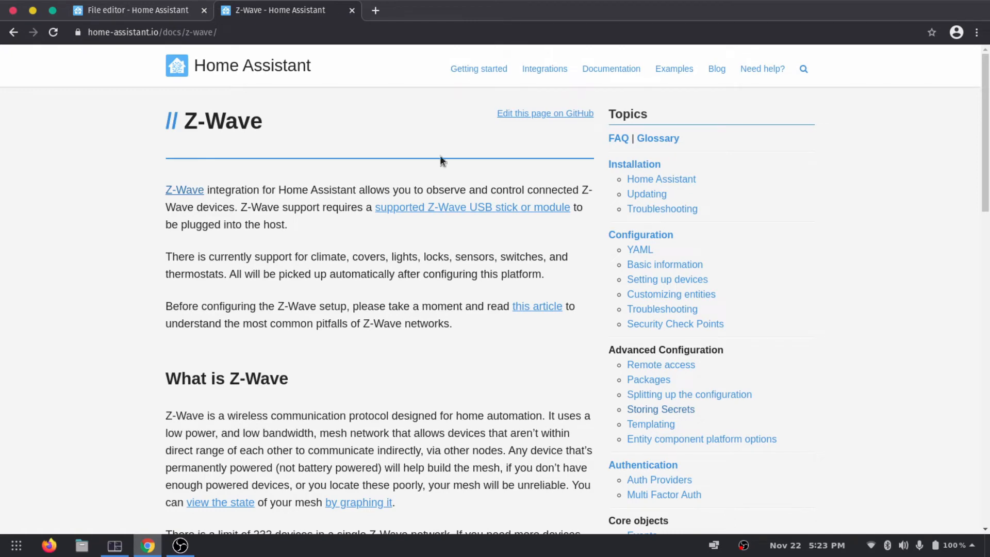
{"action": "scroll", "coordinate": [325, 102], "scroll_direction": "down", "scroll_amount": 9}
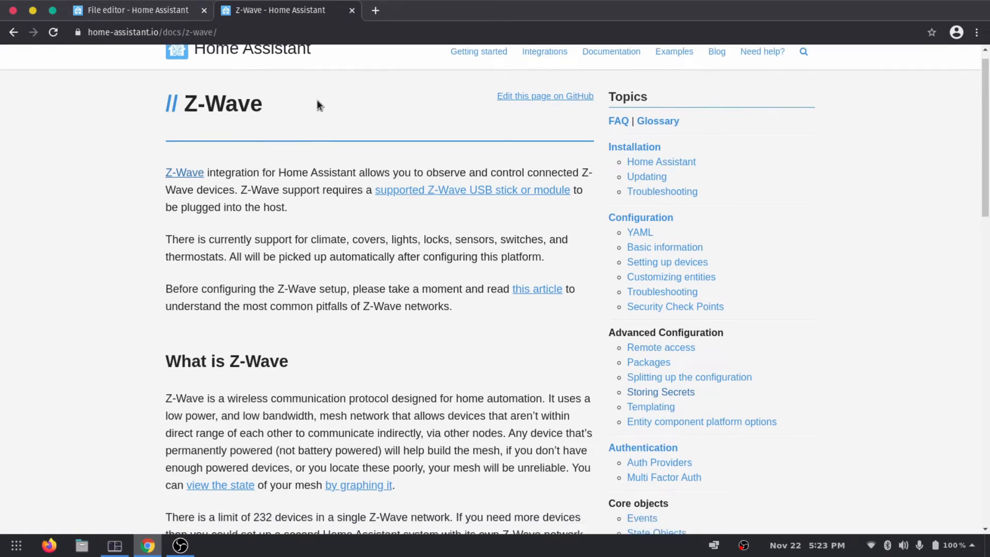
{"action": "scroll", "coordinate": [329, 109], "scroll_direction": "down", "scroll_amount": 7}
{"action": "scroll", "coordinate": [333, 109], "scroll_direction": "up", "scroll_amount": 12}
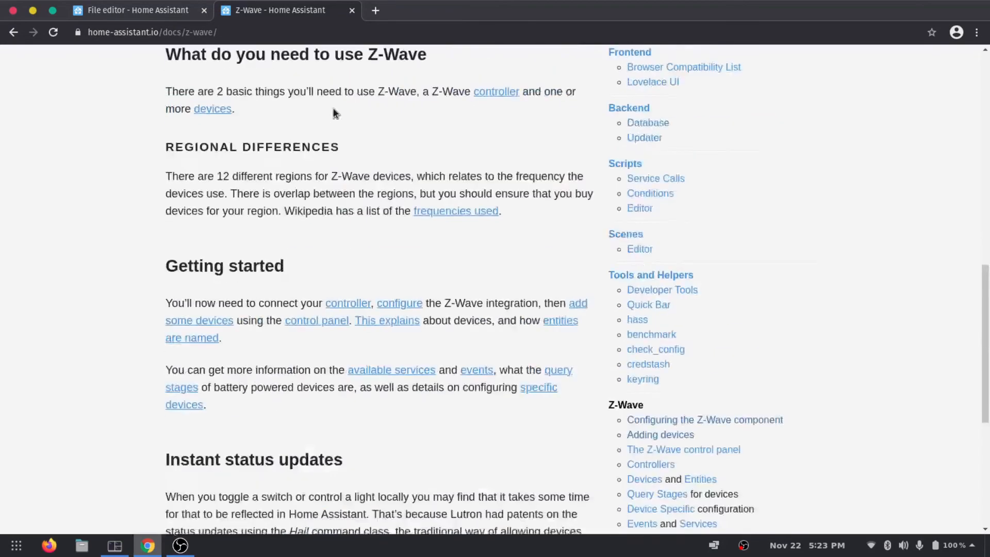
{"action": "scroll", "coordinate": [334, 110], "scroll_direction": "down", "scroll_amount": 5}
{"action": "scroll", "coordinate": [334, 110], "scroll_direction": "down", "scroll_amount": 2}
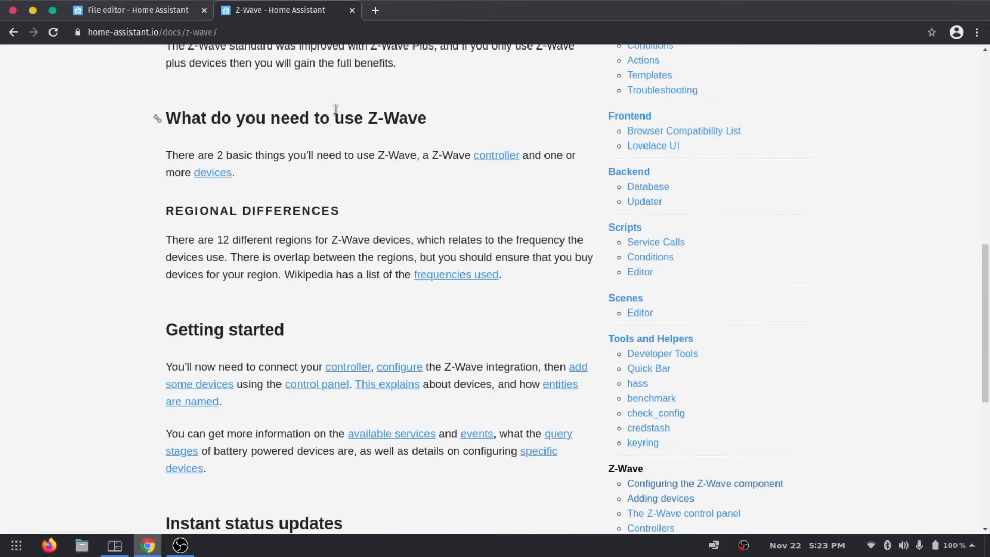
{"action": "scroll", "coordinate": [336, 109], "scroll_direction": "up", "scroll_amount": 1}
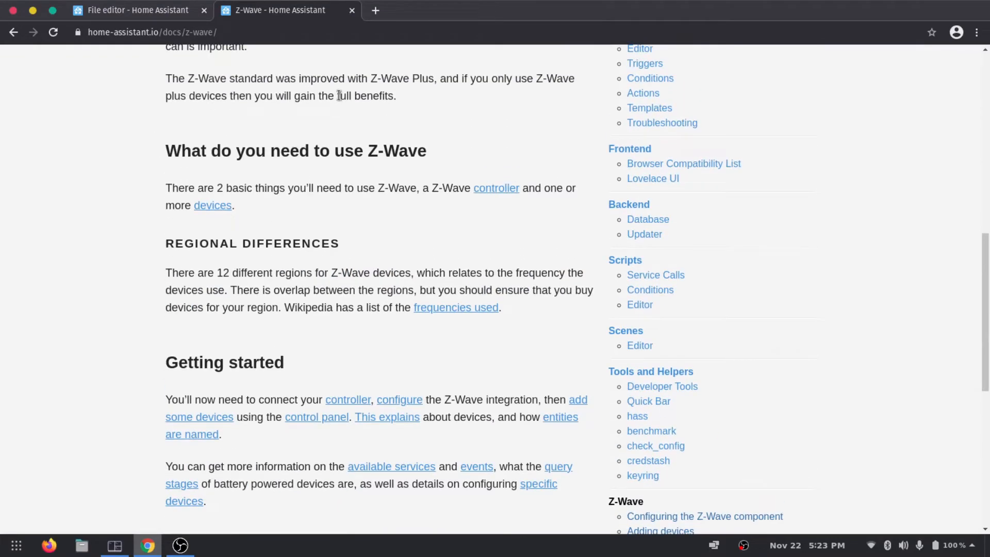
{"action": "scroll", "coordinate": [337, 91], "scroll_direction": "down", "scroll_amount": 6}
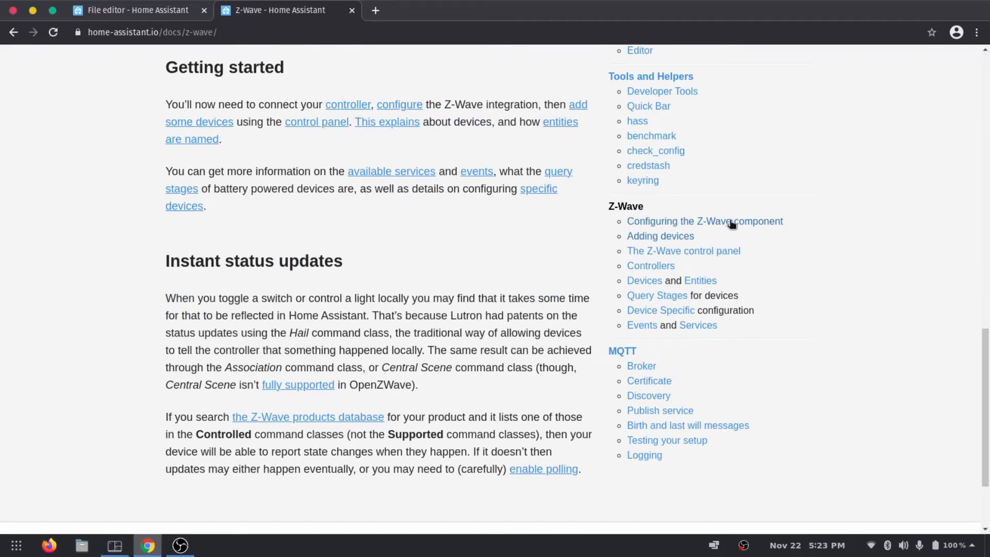
{"action": "left_click", "coordinate": [729, 222]}
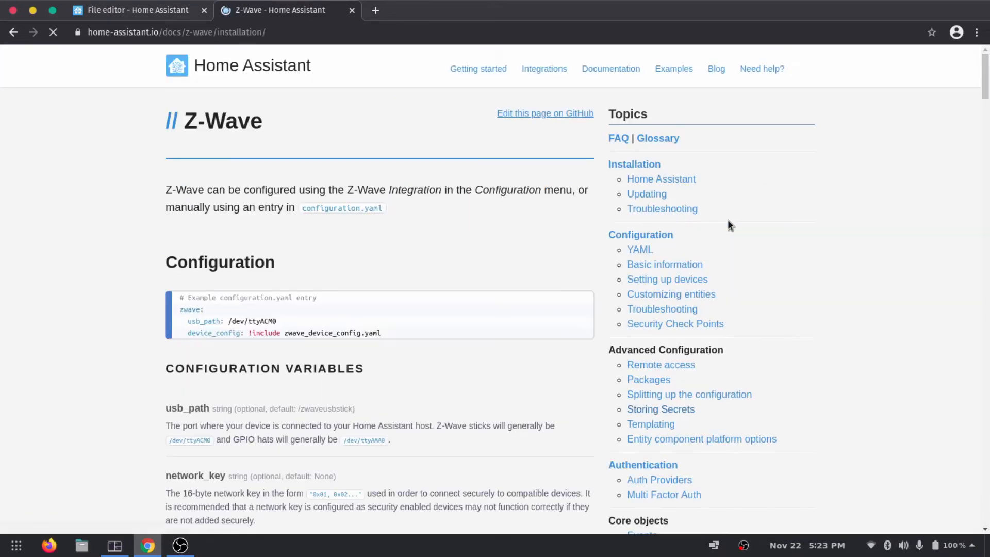
Step: Examine the example configuration.yaml entry and the Configuration Variables section for Z-Wave
{"action": "scroll", "coordinate": [403, 208], "scroll_direction": "down", "scroll_amount": 6}
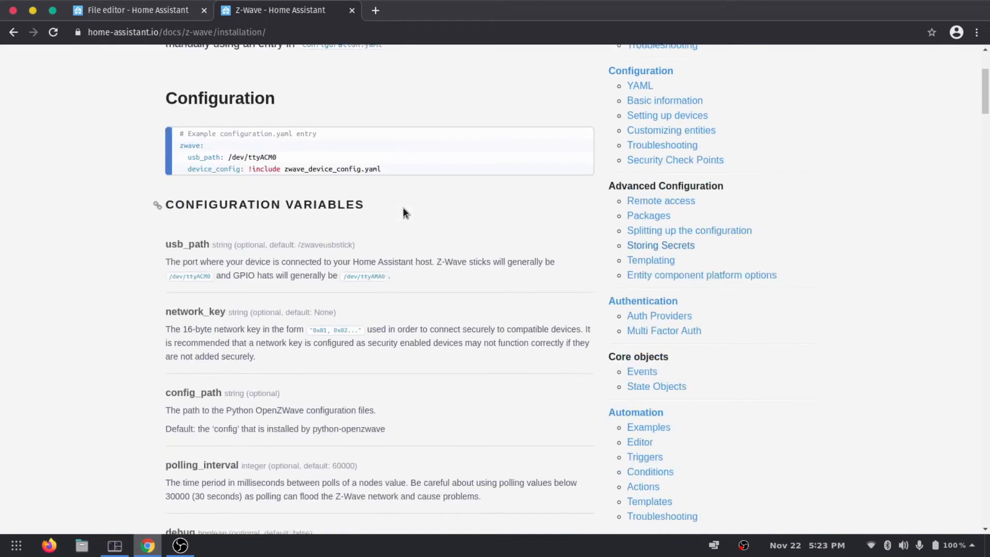
{"action": "scroll", "coordinate": [404, 208], "scroll_direction": "up", "scroll_amount": 2}
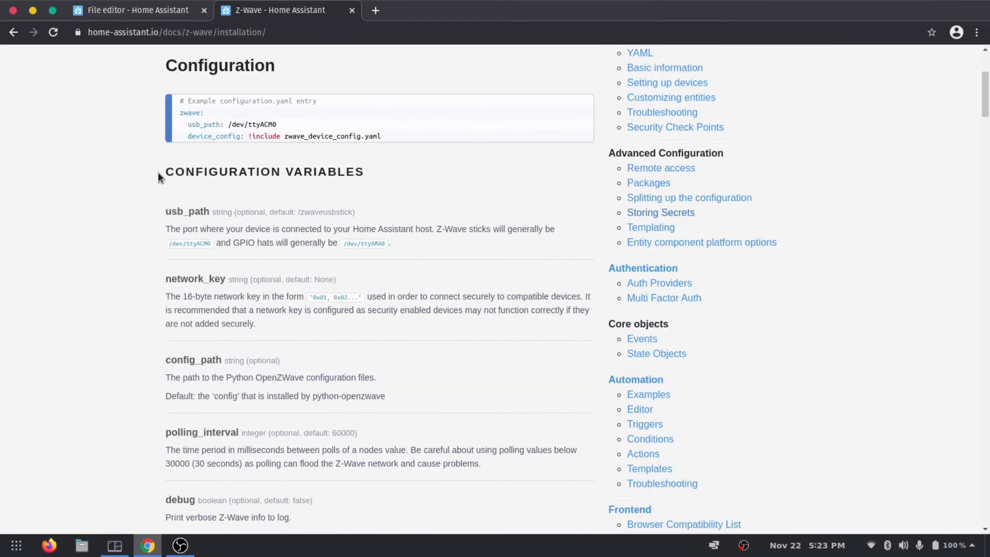
{"action": "left_click_drag", "start_coordinate": [162, 171], "coordinate": [369, 168]}
{"action": "left_click", "coordinate": [369, 169]}
{"action": "scroll", "coordinate": [369, 167], "scroll_direction": "down", "scroll_amount": 1}
{"action": "scroll", "coordinate": [369, 166], "scroll_direction": "up", "scroll_amount": 5}
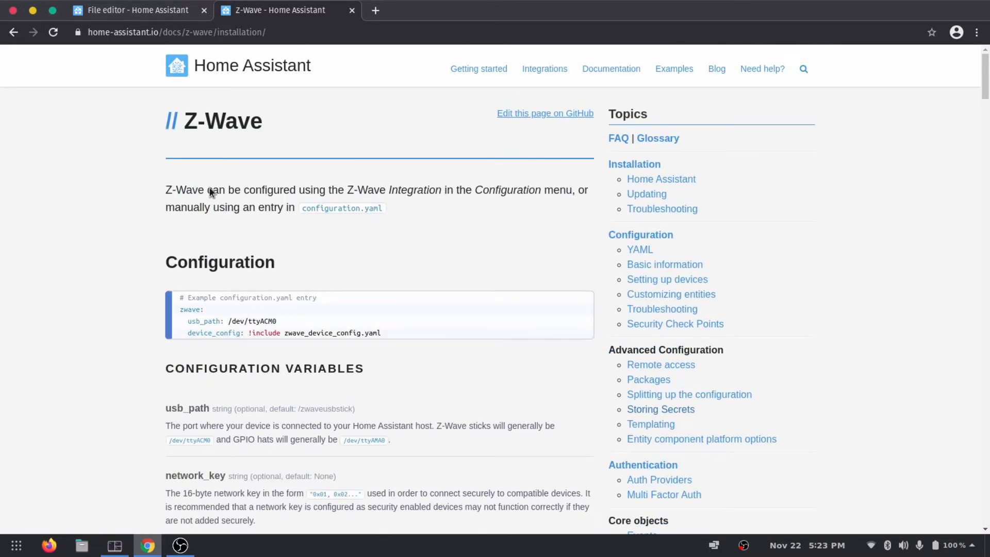
Step: Return to configuration.yaml in the File editor and add a zwave: line directly below the Zwave Integration comment
{"action": "left_click", "coordinate": [135, 6]}
{"action": "left_click", "coordinate": [512, 191]}
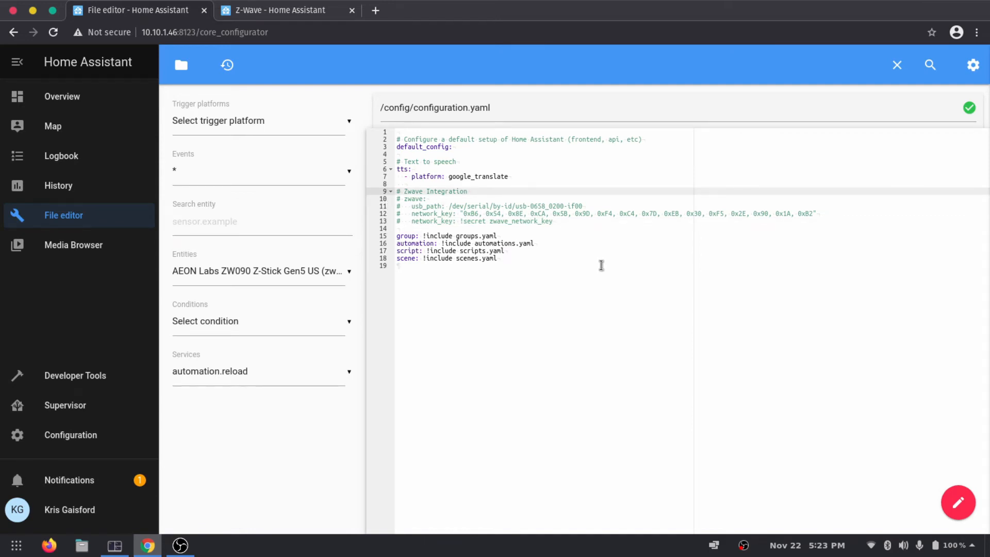
{"action": "key", "text": "Return"}
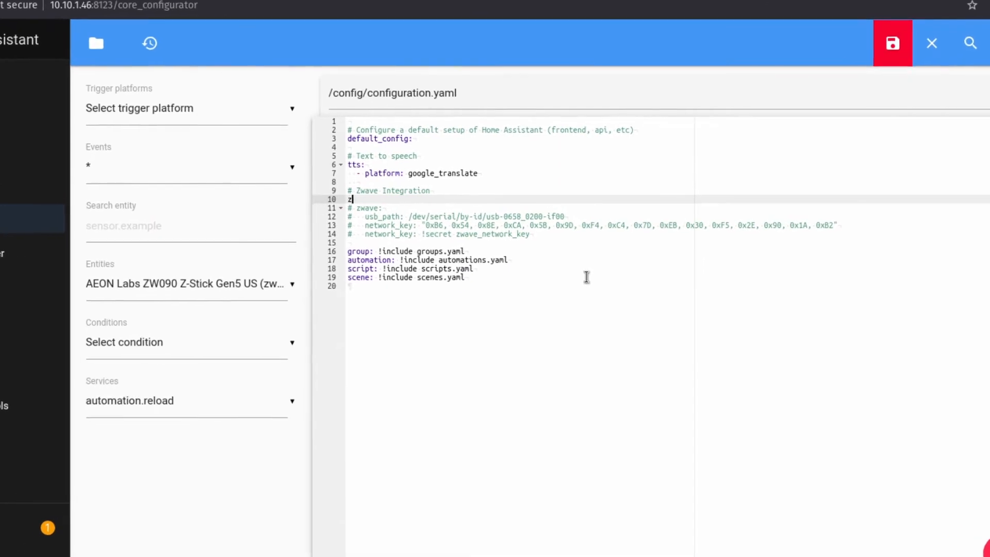
{"action": "type", "text": "zwave:"}
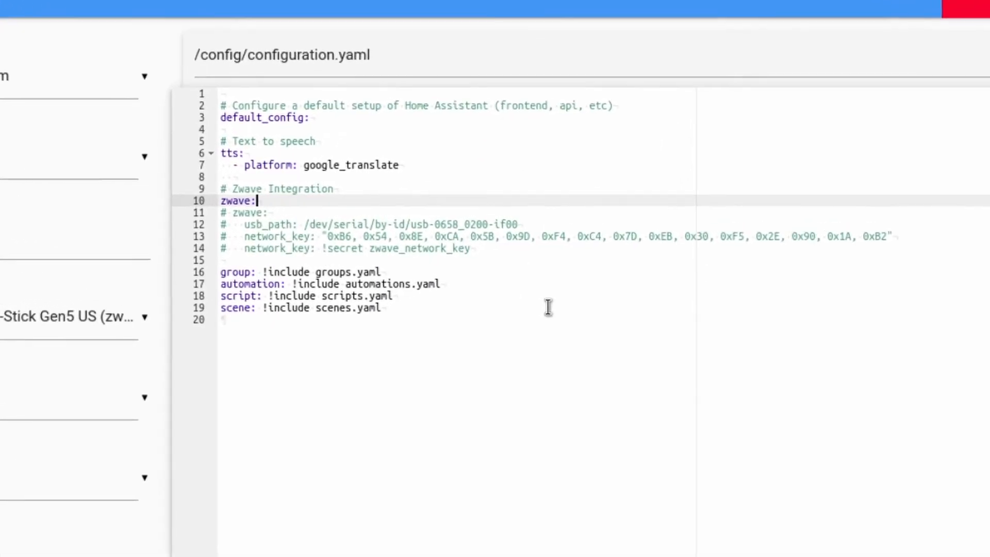
Step: Under zwave:, add usb_path with the copied path /dev/serial/by-id/usb-0658_0200-if00 and a network_key entry with empty quotes
{"action": "key", "text": "Return"}
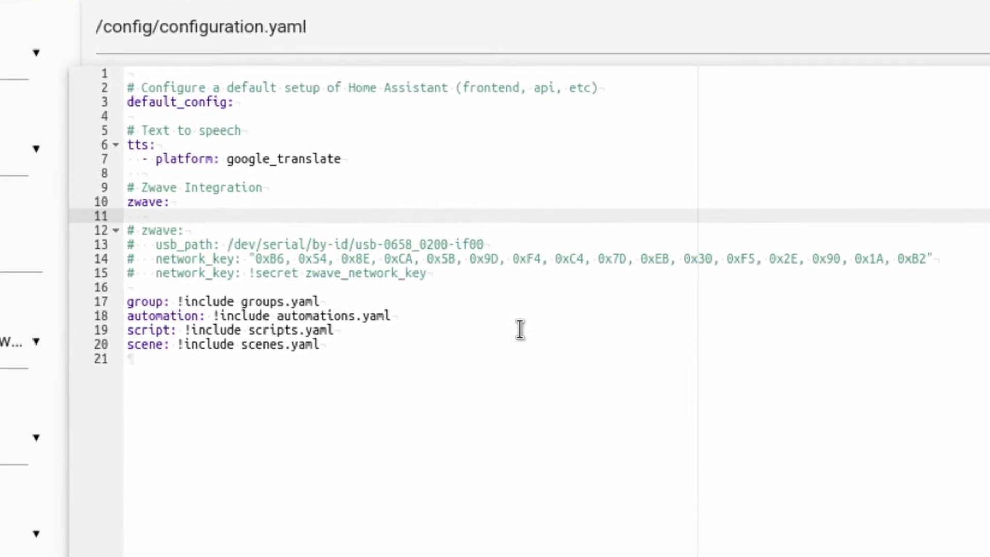
{"action": "type", "text": "usb_path:"}
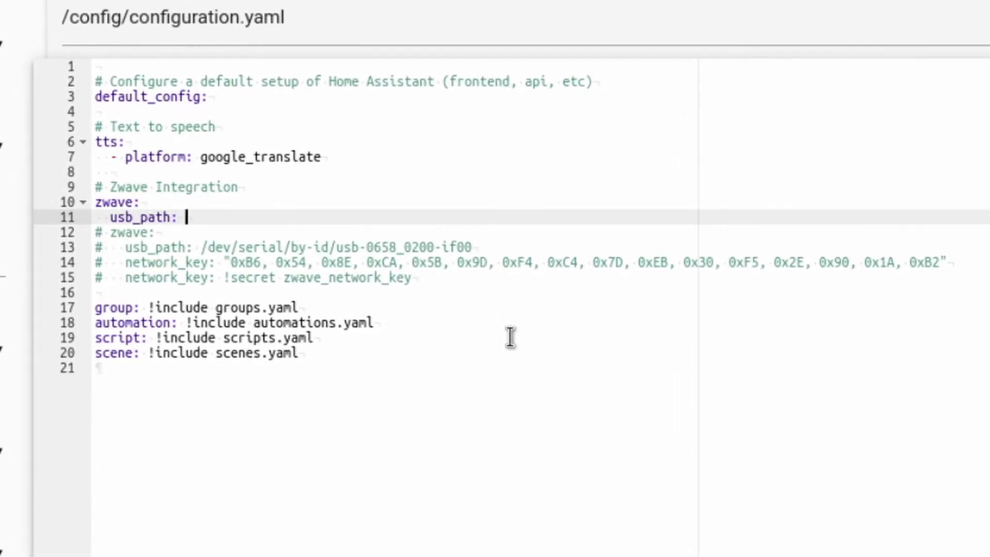
{"action": "key", "text": "ctrl+v"}
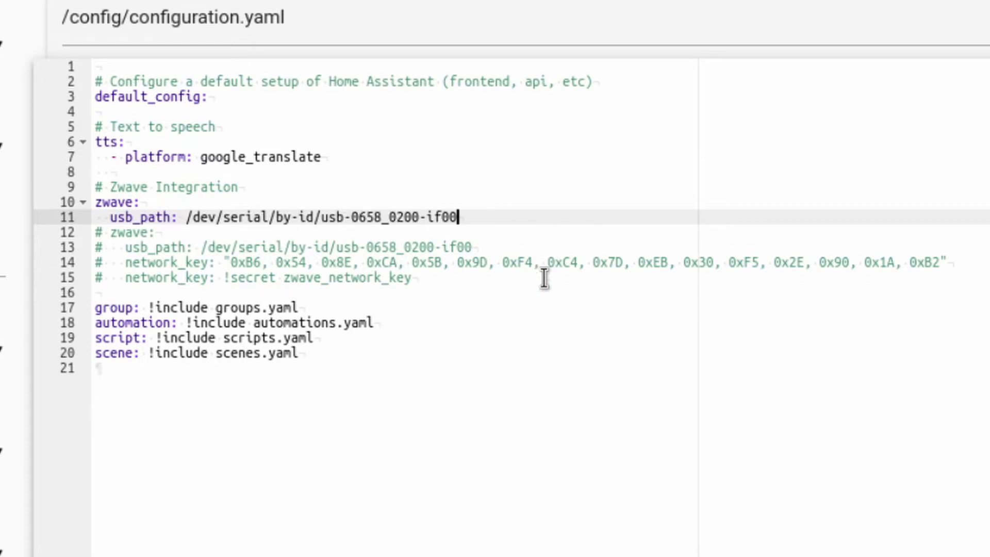
{"action": "key", "text": "Return"}
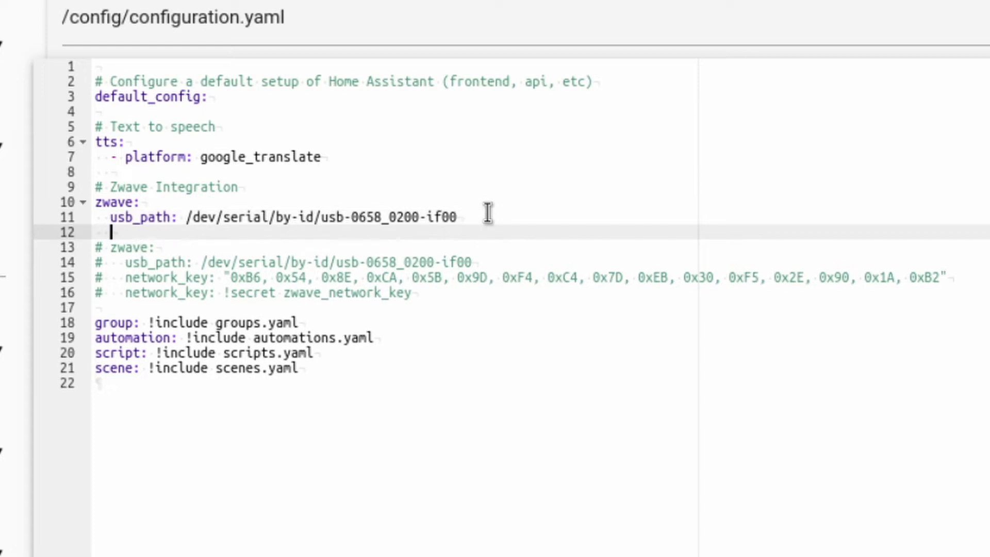
{"action": "type", "text": "network_key:"}
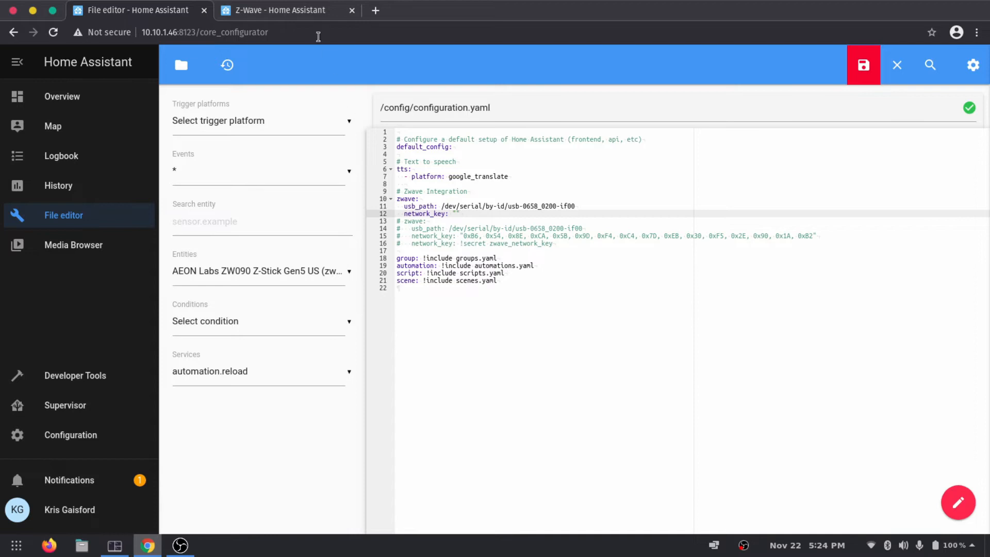
Step: Copy the script that generates a random key from the Network Key section of the Z-Wave documentation
{"action": "left_click", "coordinate": [289, 11]}
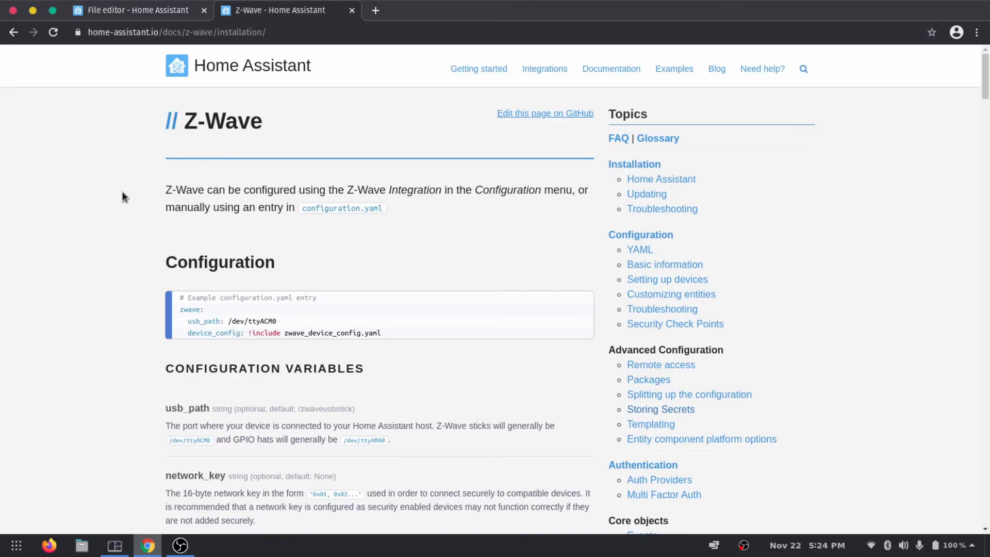
{"action": "scroll", "coordinate": [99, 210], "scroll_direction": "down", "scroll_amount": 15}
{"action": "scroll", "coordinate": [110, 217], "scroll_direction": "down", "scroll_amount": 5}
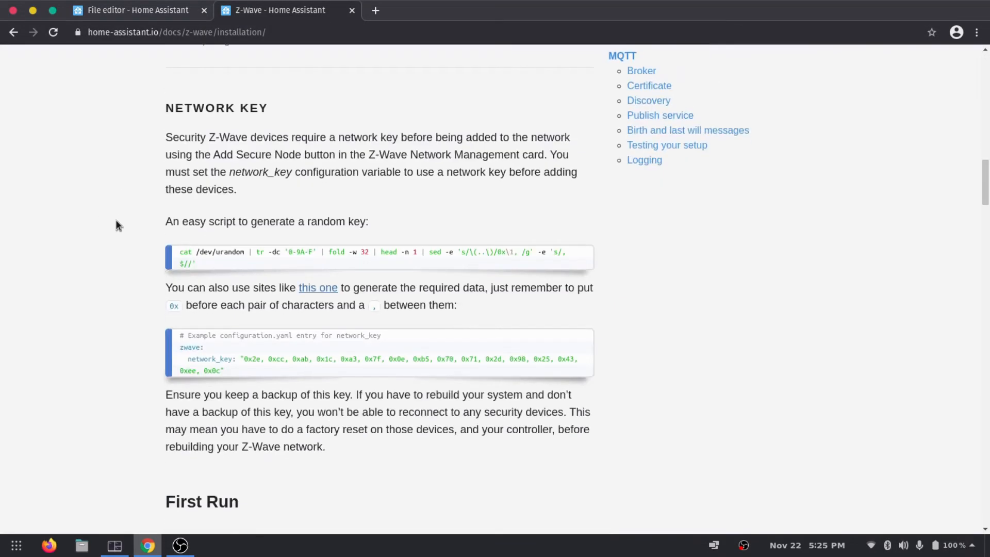
{"action": "triple_click", "coordinate": [191, 253]}
{"action": "left_click", "coordinate": [161, 309]}
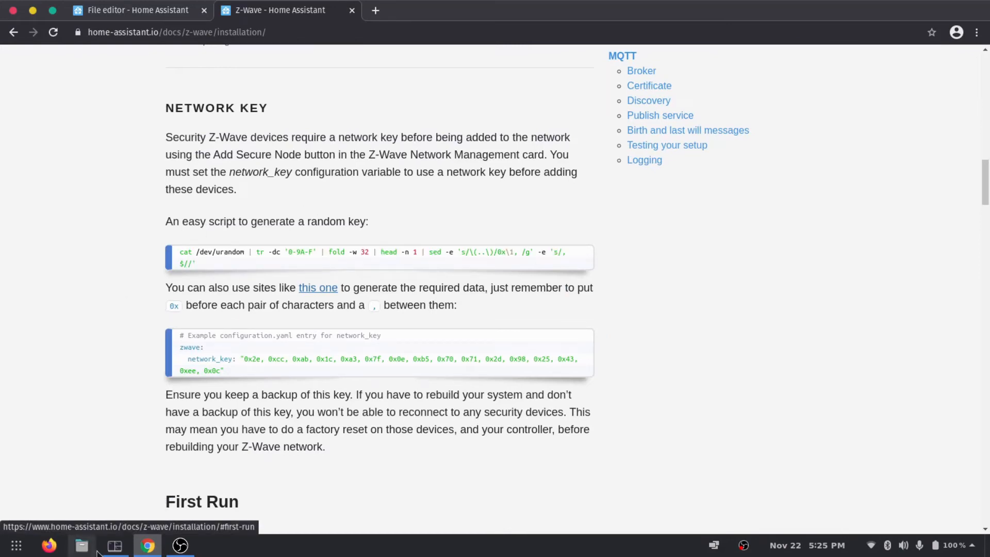
{"action": "left_click", "coordinate": [114, 545]}
{"action": "left_click", "coordinate": [29, 281]}
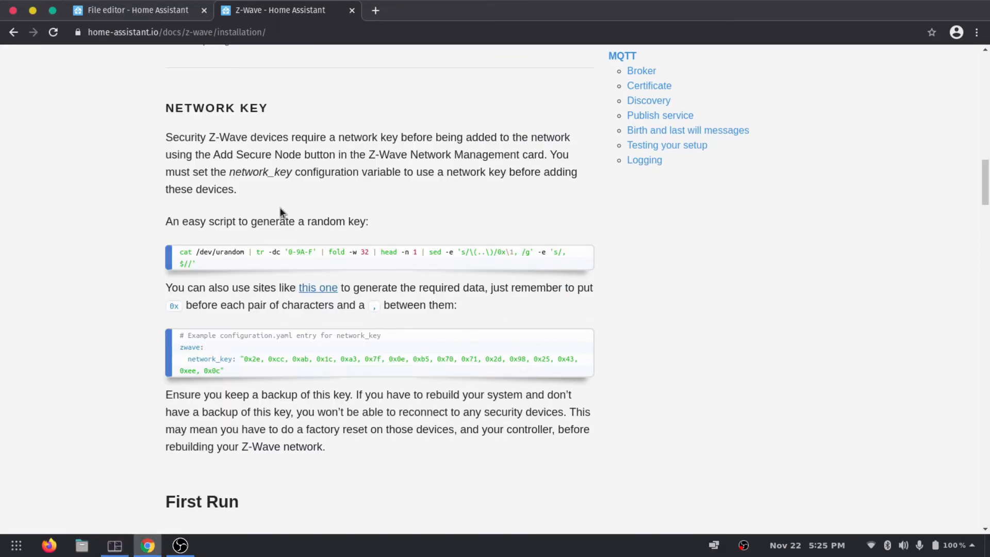
{"action": "triple_click", "coordinate": [268, 252]}
{"action": "right_click", "coordinate": [281, 252]}
{"action": "left_click", "coordinate": [290, 258]}
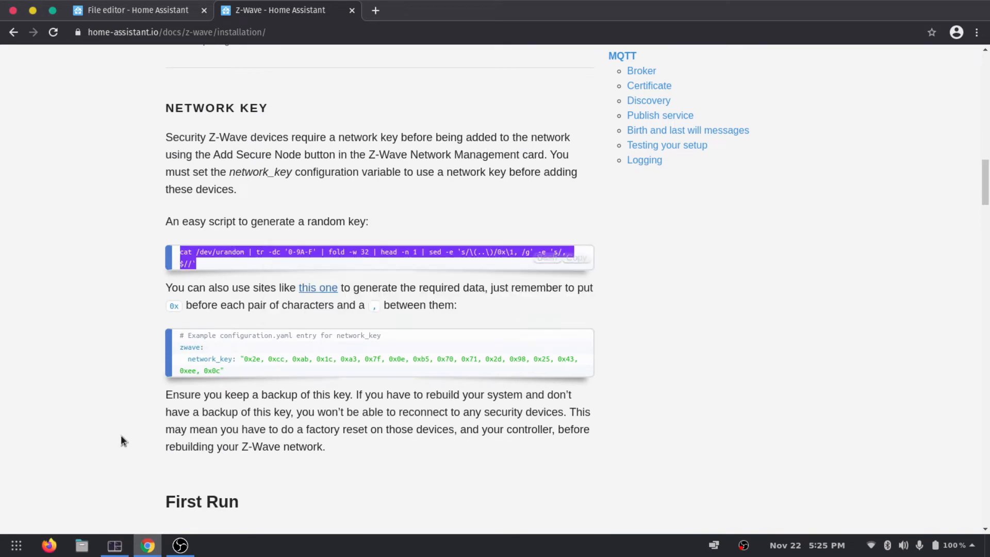
Step: Switch to the Tilix terminal and try to connect to 10.10.1.46 over SSH
{"action": "left_click", "coordinate": [121, 548]}
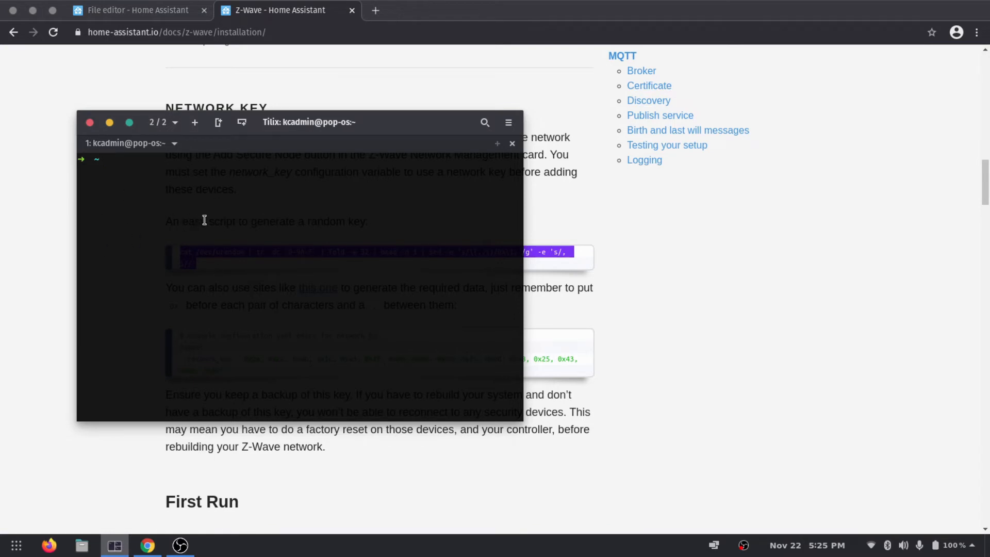
{"action": "type", "text": "h 10-.10.1.46"}
{"action": "key", "text": "Return"}
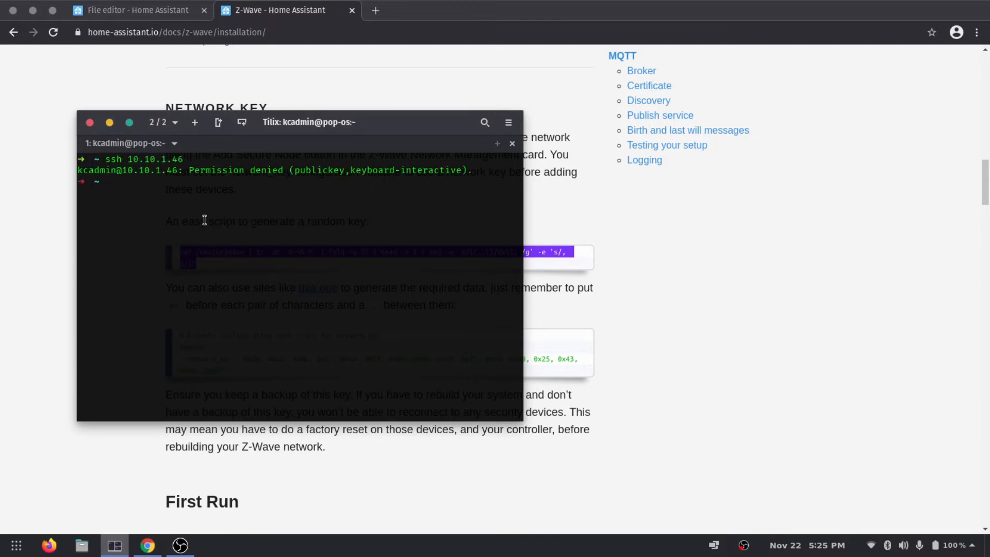
{"action": "key", "text": "Up"}
{"action": "key", "text": "Left"}
{"action": "key", "text": "Left"}
{"action": "key", "text": "Left"}
{"action": "key", "text": "Left"}
{"action": "key", "text": "Left"}
{"action": "key", "text": "Left"}
{"action": "key", "text": "Left"}
{"action": "key", "text": "Left"}
{"action": "key", "text": "Left"}
{"action": "key", "text": "Left"}
{"action": "type", "text": "root@"}
{"action": "key", "text": "Return"}
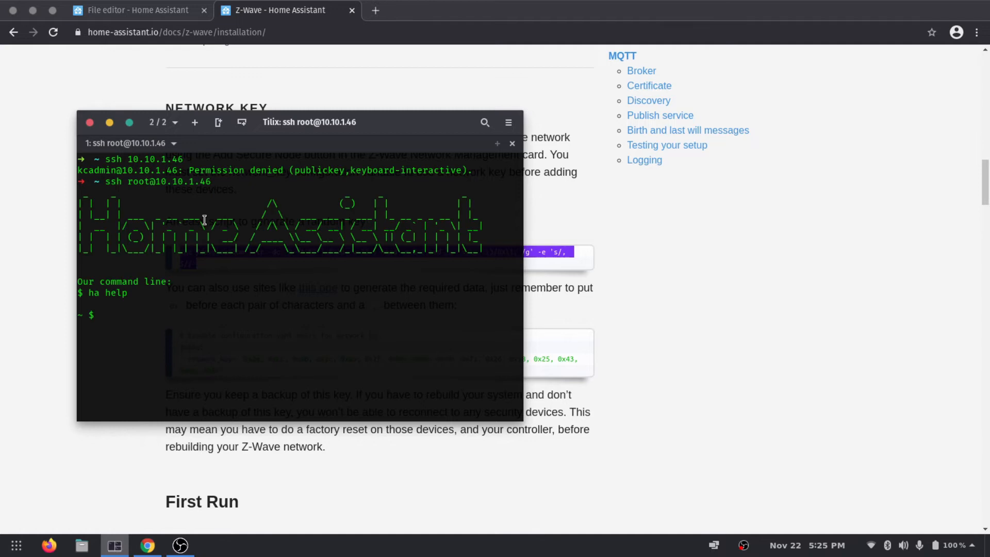
Step: Run the copied key-generation script in the SSH session and copy the network key it generates
{"action": "right_click", "coordinate": [186, 298]}
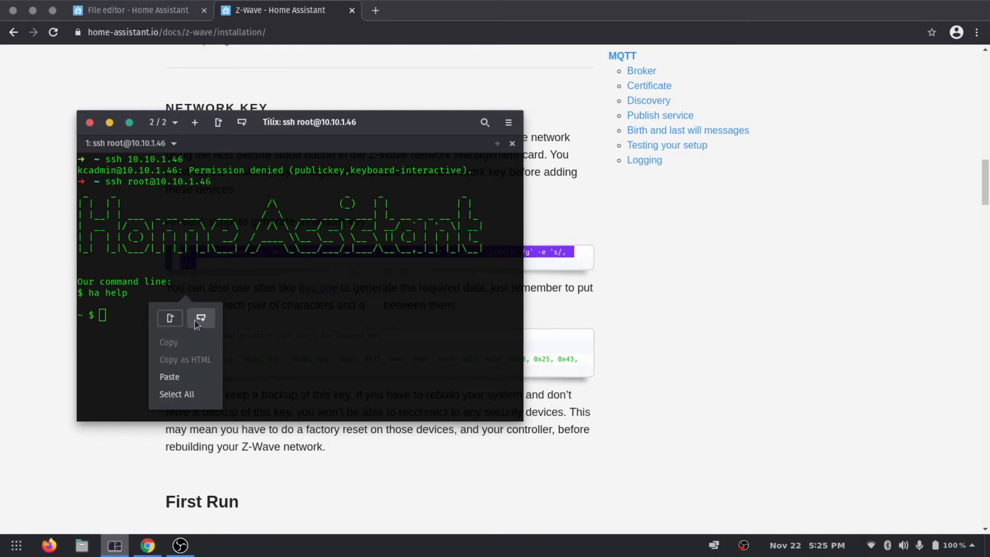
{"action": "left_click", "coordinate": [184, 377]}
{"action": "triple_click", "coordinate": [88, 336]}
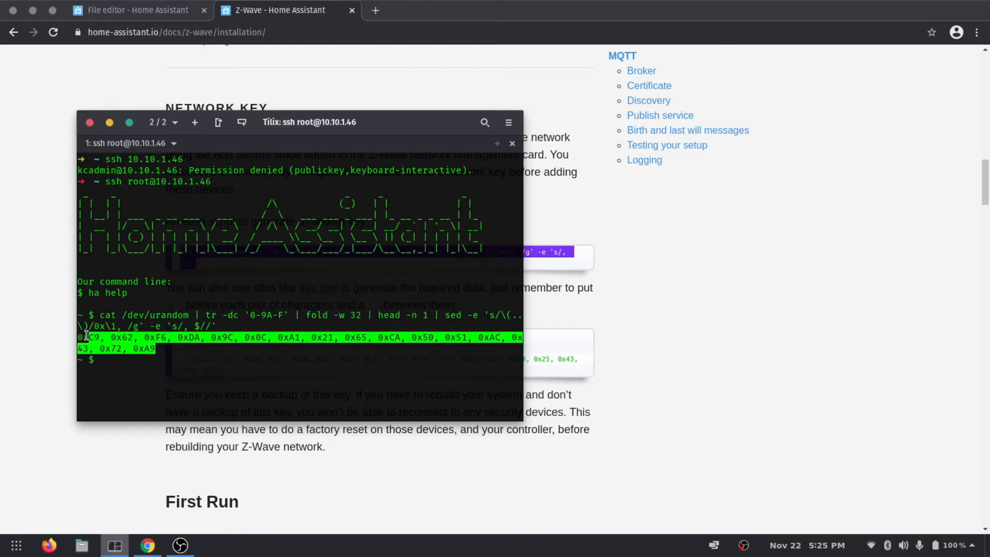
{"action": "right_click", "coordinate": [125, 340]}
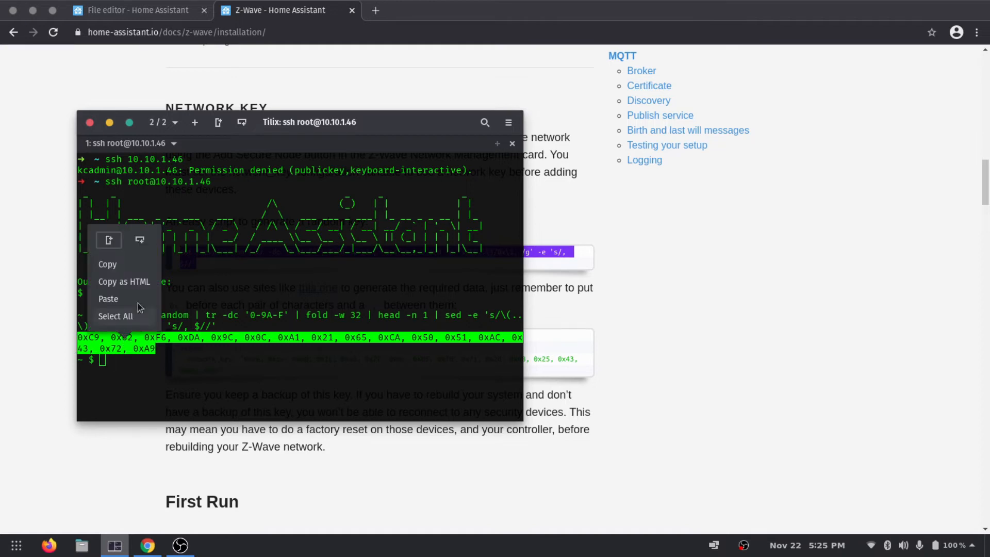
{"action": "left_click", "coordinate": [134, 270]}
Step: Return to configuration.yaml in the browser and paste the generated network key between the quotes of network_key
{"action": "left_click", "coordinate": [151, 9]}
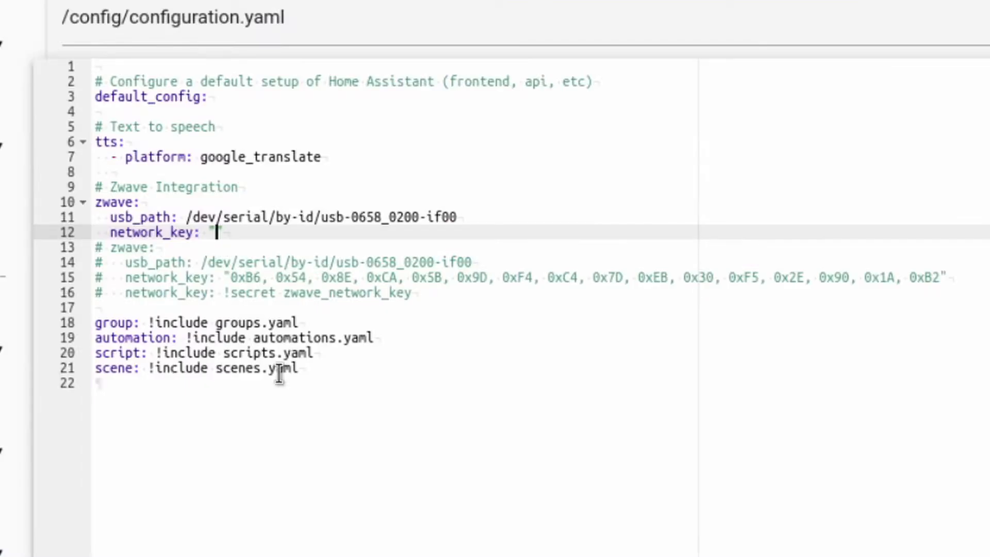
{"action": "type", "text": "\""}
{"action": "key", "text": "ctrl+v"}
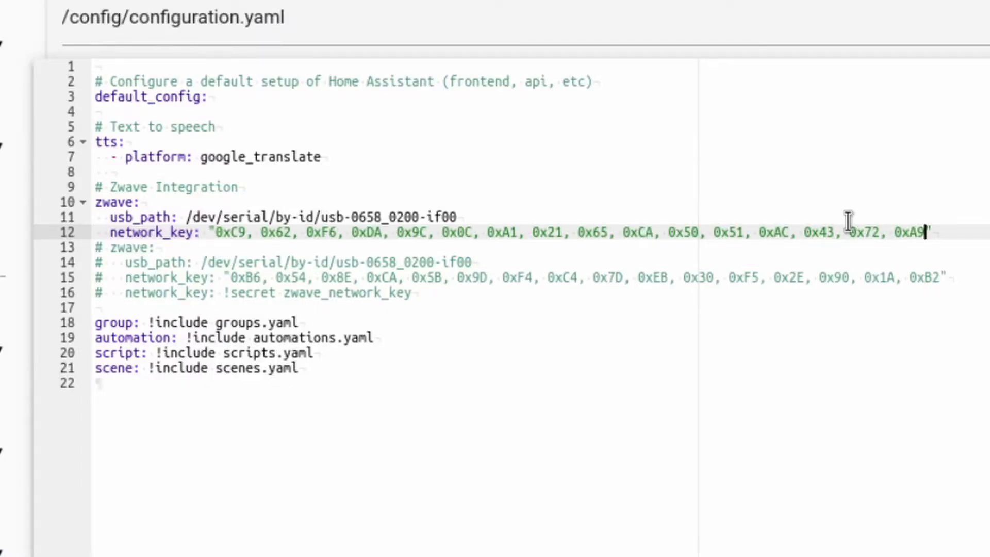
{"action": "left_click", "coordinate": [961, 229]}
Step: Examine the two commented-out network_key lines, the literal key and the !secret zwave_network_key reference
{"action": "left_click_drag", "start_coordinate": [219, 279], "coordinate": [966, 276]}
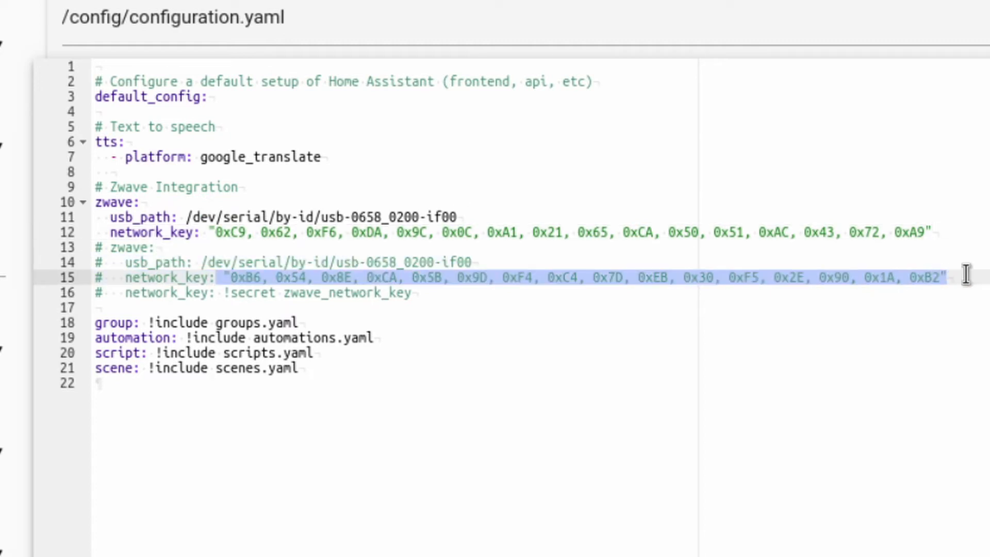
{"action": "left_click", "coordinate": [966, 276]}
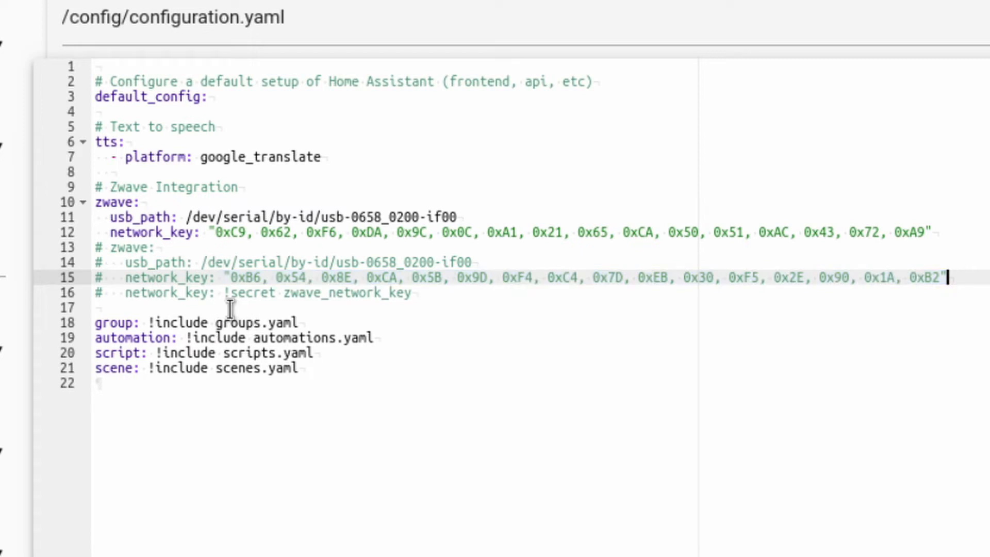
{"action": "left_click_drag", "start_coordinate": [223, 293], "coordinate": [416, 293]}
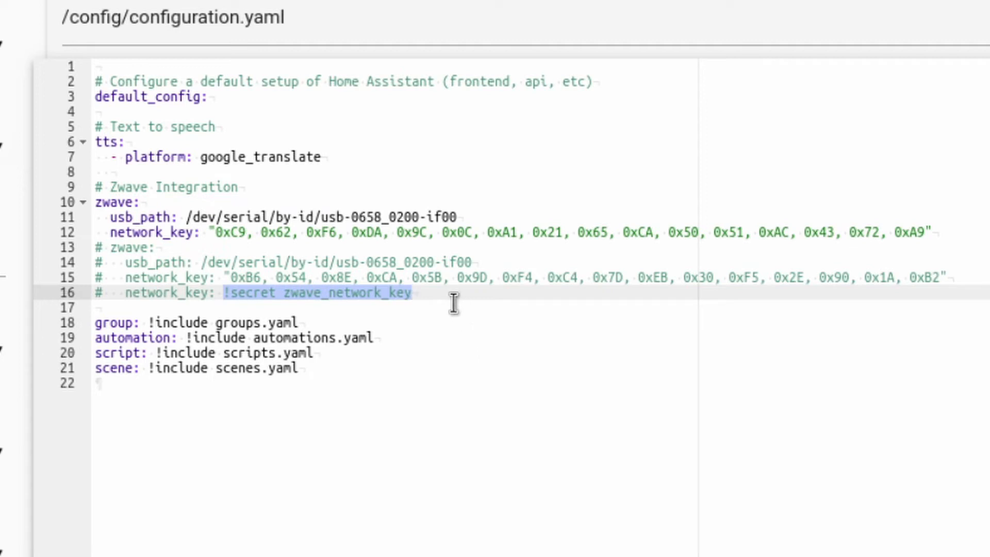
Step: Replace the literal network_key value in the active zwave block with !secret zwave_network_key
{"action": "left_click_drag", "start_coordinate": [210, 235], "coordinate": [941, 234]}
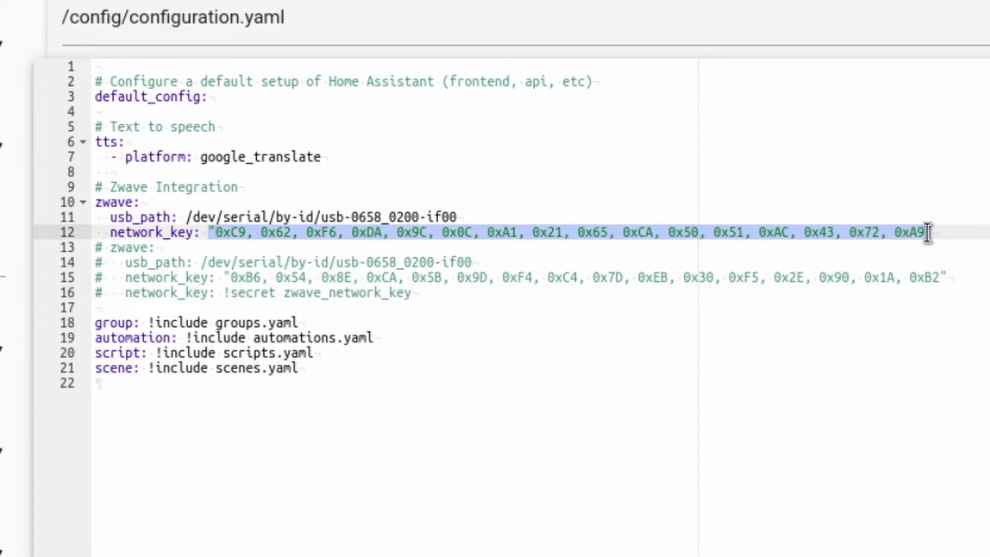
{"action": "key", "text": "ctrl+v"}
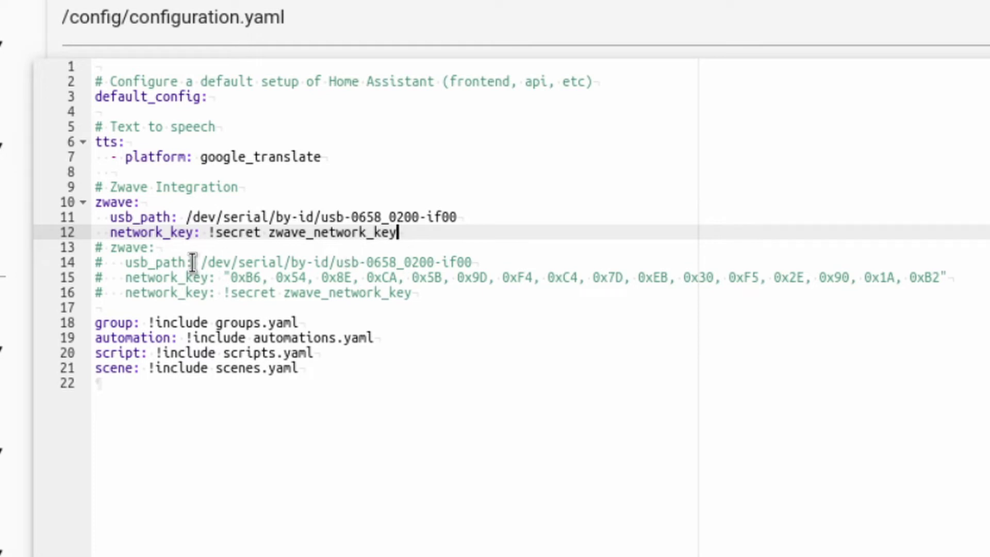
{"action": "triple_click", "coordinate": [252, 232]}
{"action": "left_click", "coordinate": [162, 287]}
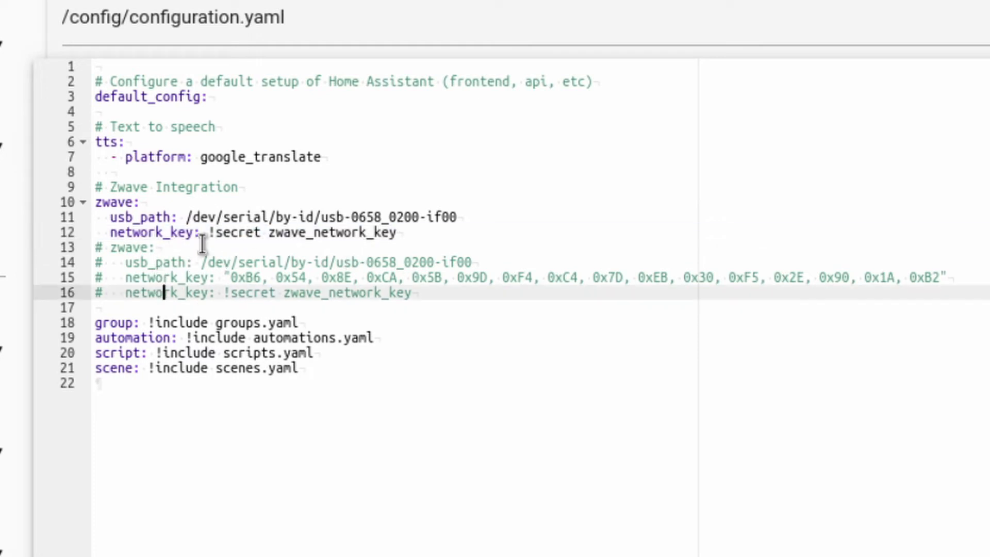
{"action": "left_click", "coordinate": [297, 229]}
{"action": "double_click", "coordinate": [297, 231]}
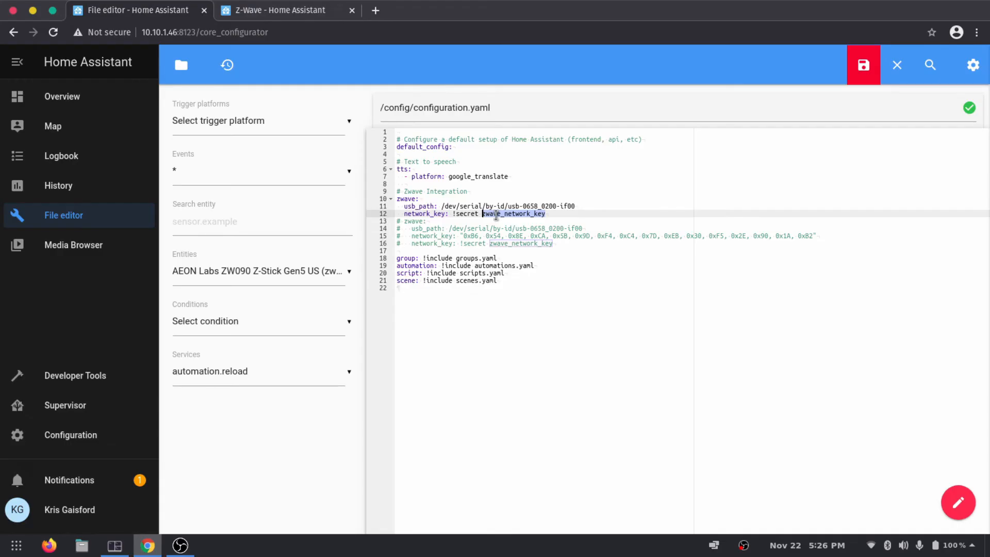
Step: Locate secrets.yaml in the config folder's file list, close the list and save configuration.yaml
{"action": "left_click", "coordinate": [181, 65]}
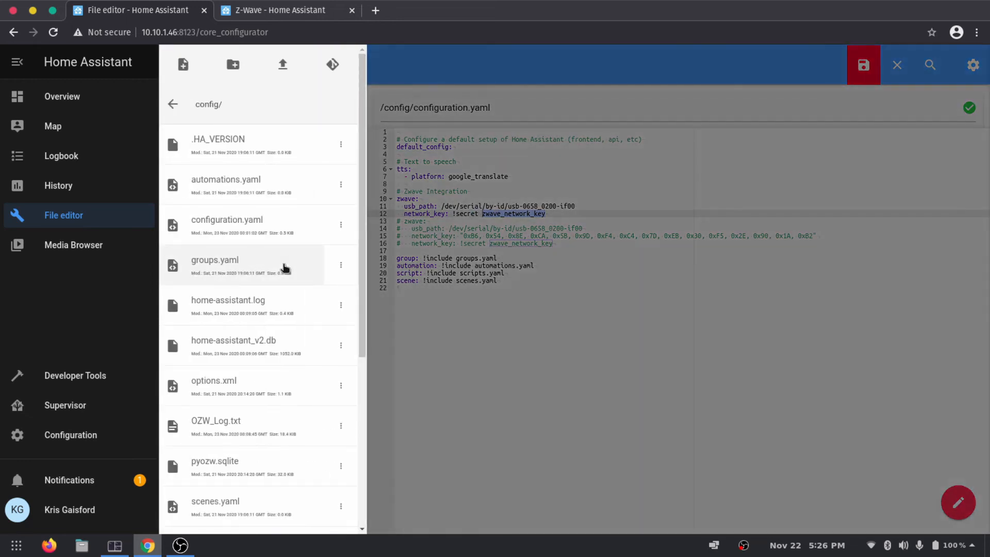
{"action": "scroll", "coordinate": [282, 269], "scroll_direction": "down", "scroll_amount": 3}
{"action": "scroll", "coordinate": [285, 287], "scroll_direction": "down", "scroll_amount": 3}
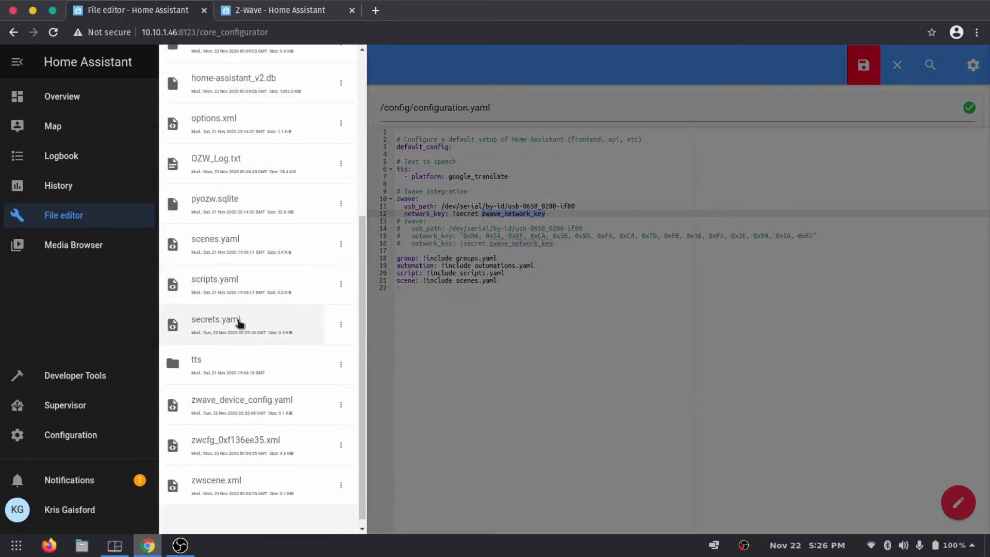
{"action": "scroll", "coordinate": [249, 101], "scroll_direction": "up", "scroll_amount": 6}
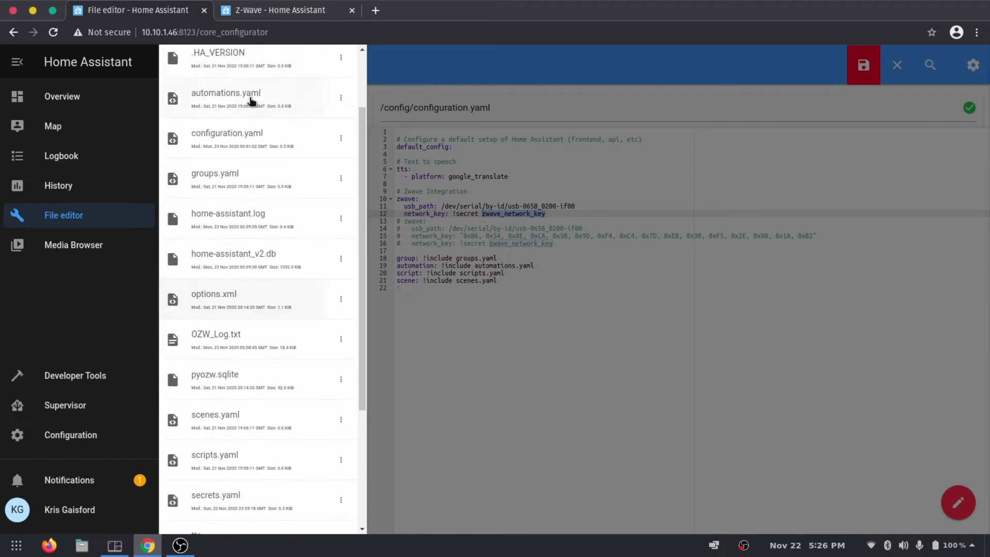
{"action": "left_click", "coordinate": [524, 59]}
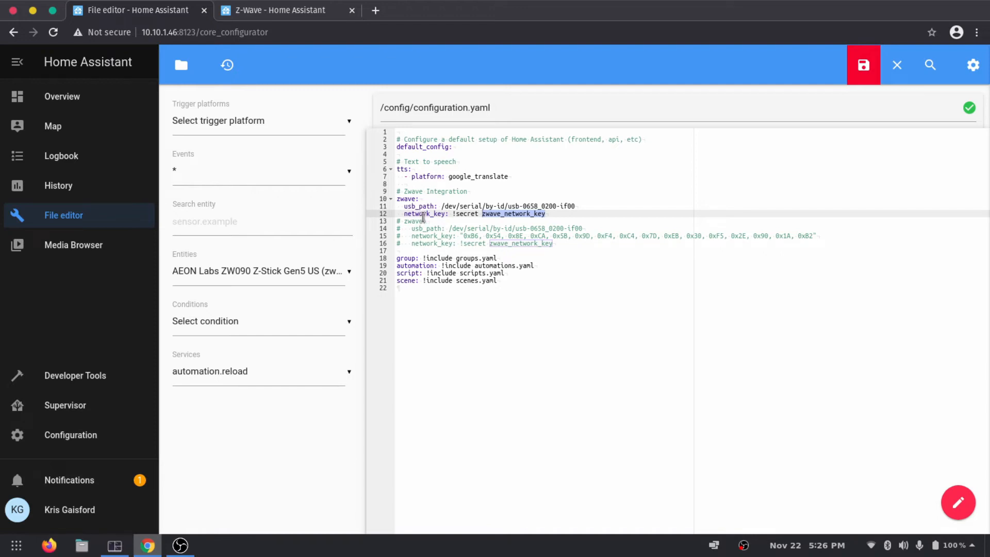
{"action": "left_click", "coordinate": [863, 76]}
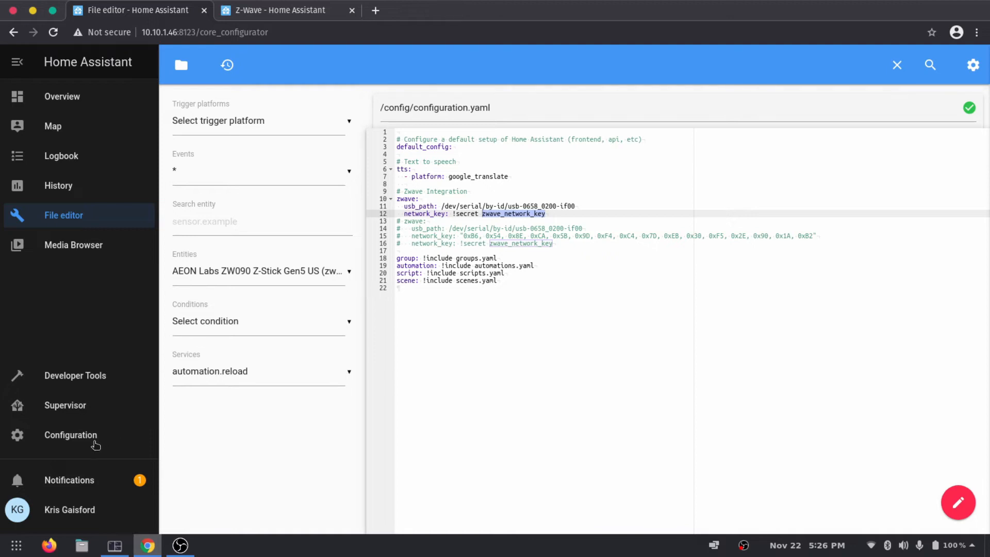
Step: Go to the Server Controls configuration page and run the configuration validation check
{"action": "left_click", "coordinate": [59, 444]}
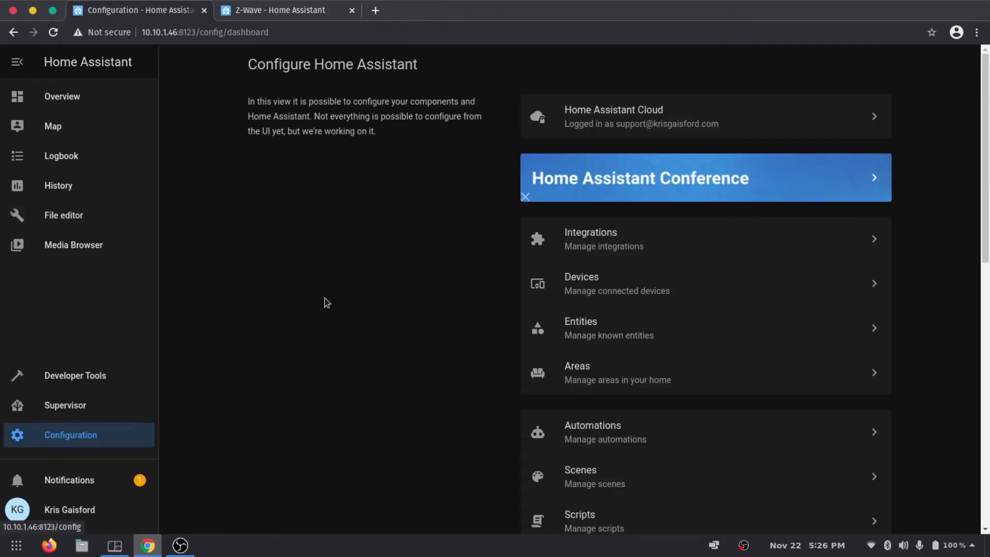
{"action": "scroll", "coordinate": [325, 303], "scroll_direction": "down", "scroll_amount": 1}
{"action": "scroll", "coordinate": [325, 303], "scroll_direction": "down", "scroll_amount": 10}
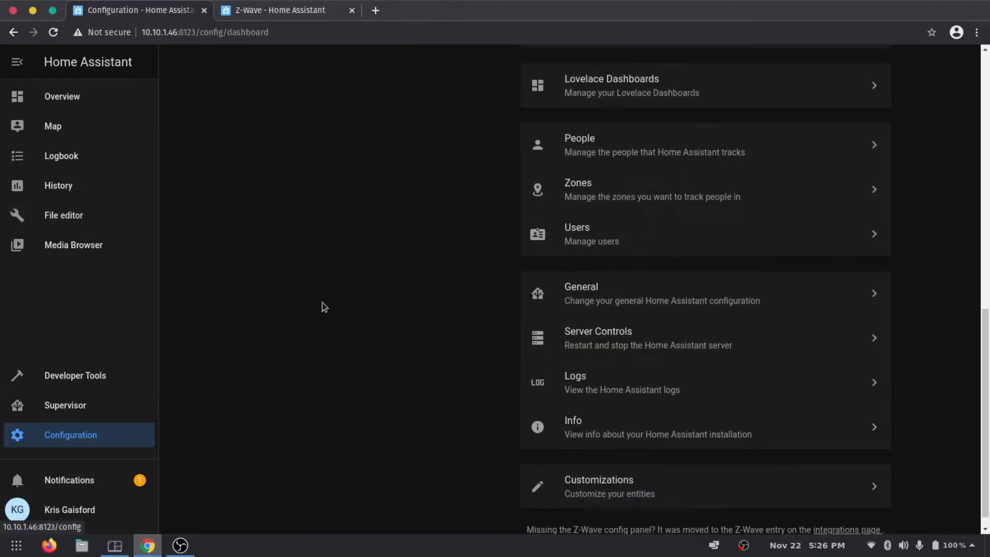
{"action": "left_click", "coordinate": [625, 325]}
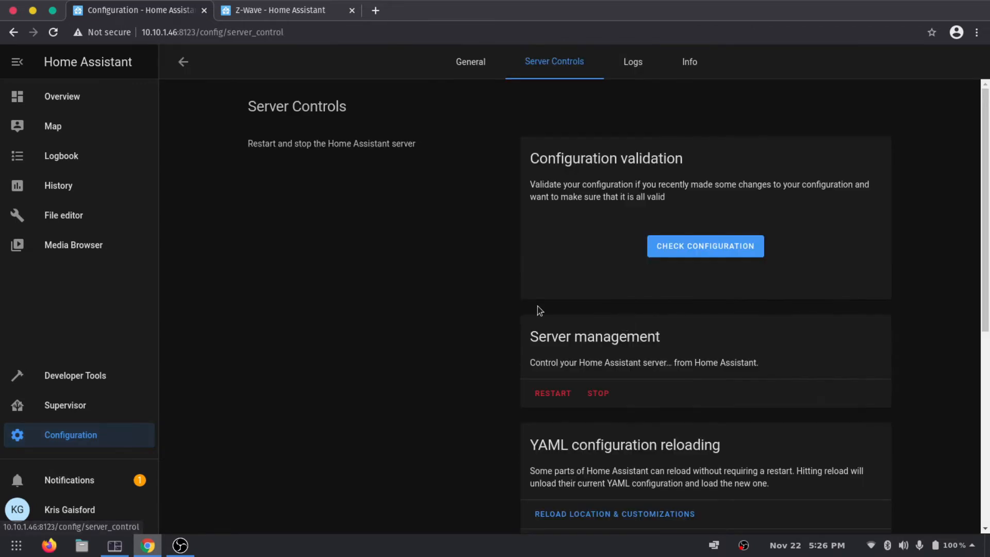
{"action": "left_click", "coordinate": [691, 256]}
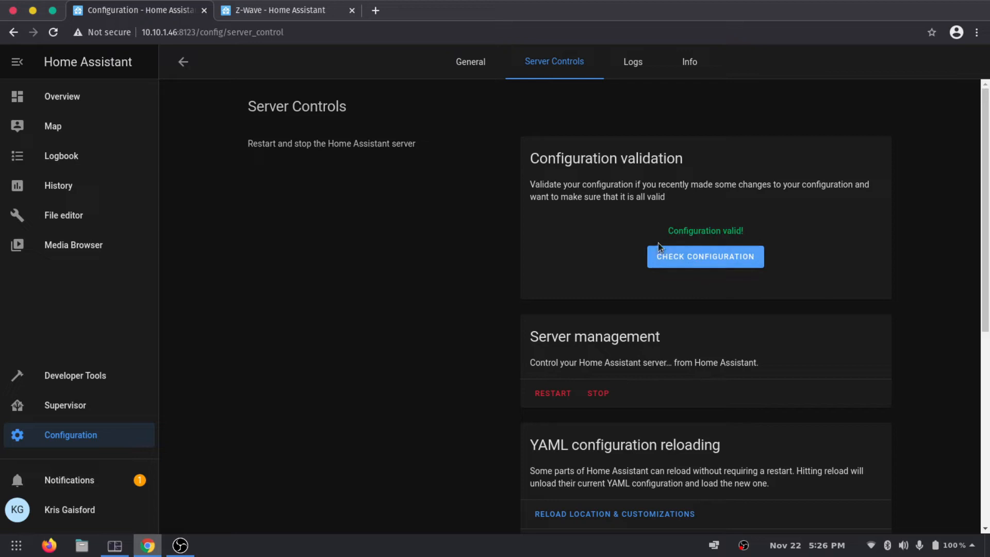
{"action": "left_click_drag", "start_coordinate": [657, 236], "coordinate": [762, 232]}
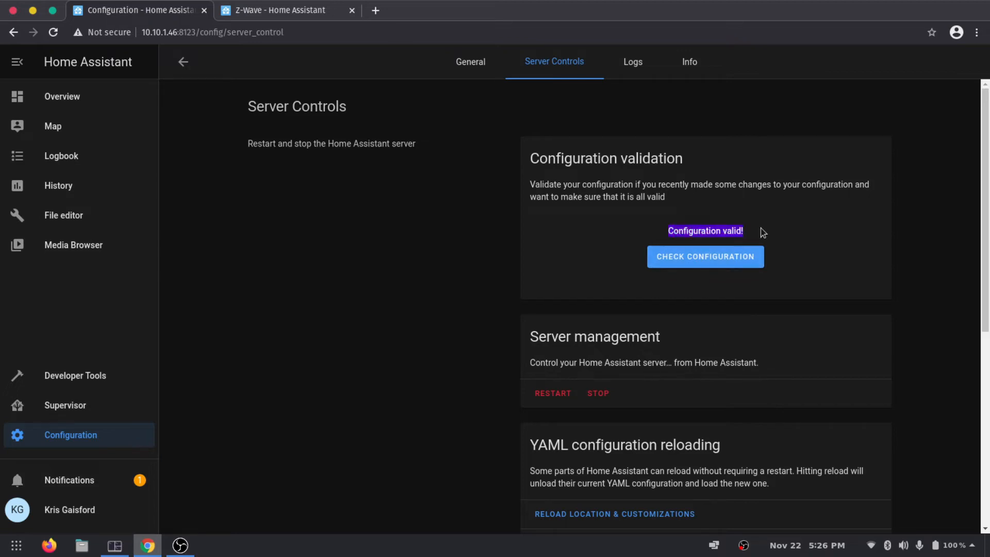
{"action": "left_click", "coordinate": [763, 233]}
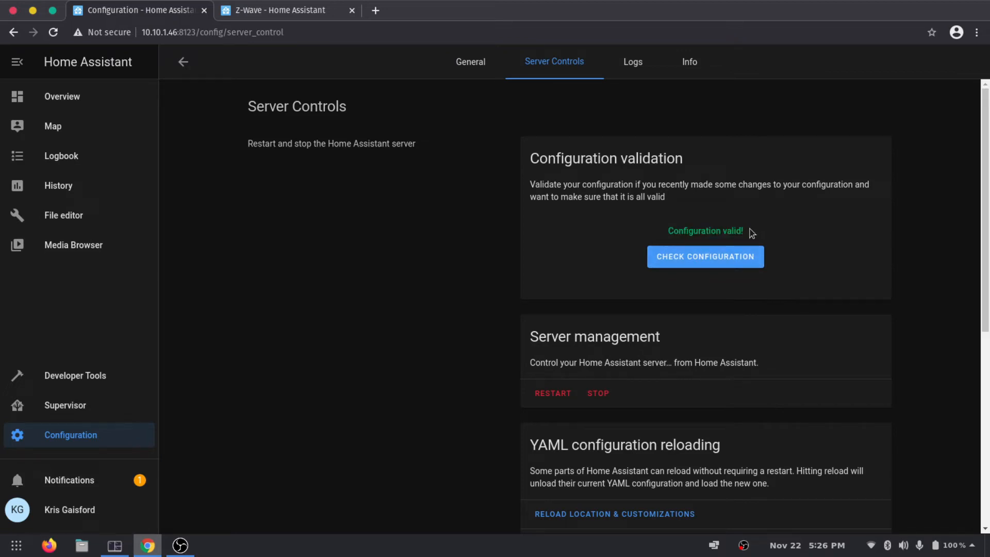
Step: Restart the Home Assistant server, confirm the restart and reload the page once the server has restarted
{"action": "scroll", "coordinate": [595, 178], "scroll_direction": "down", "scroll_amount": 3}
{"action": "scroll", "coordinate": [594, 191], "scroll_direction": "up", "scroll_amount": 2}
{"action": "scroll", "coordinate": [594, 178], "scroll_direction": "up", "scroll_amount": 1}
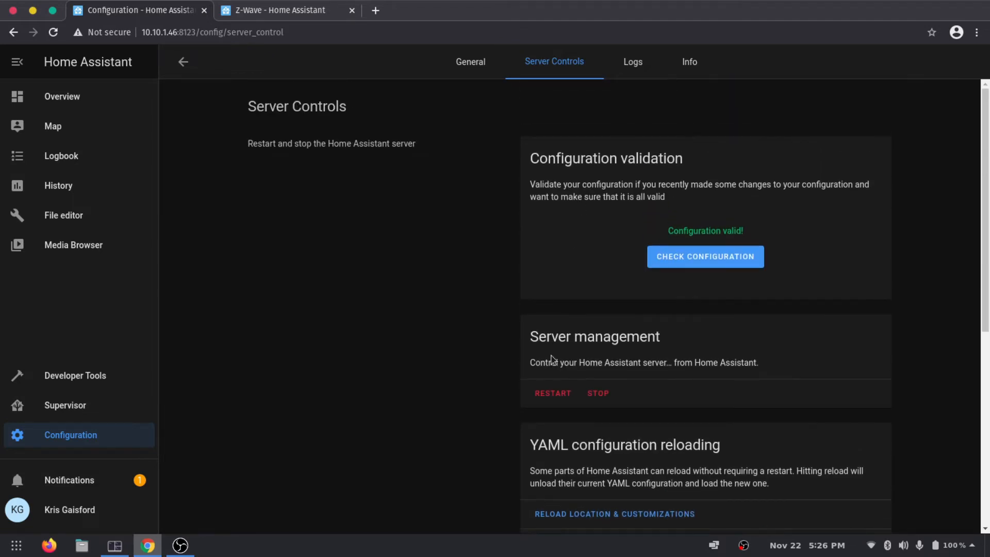
{"action": "left_click", "coordinate": [547, 394]}
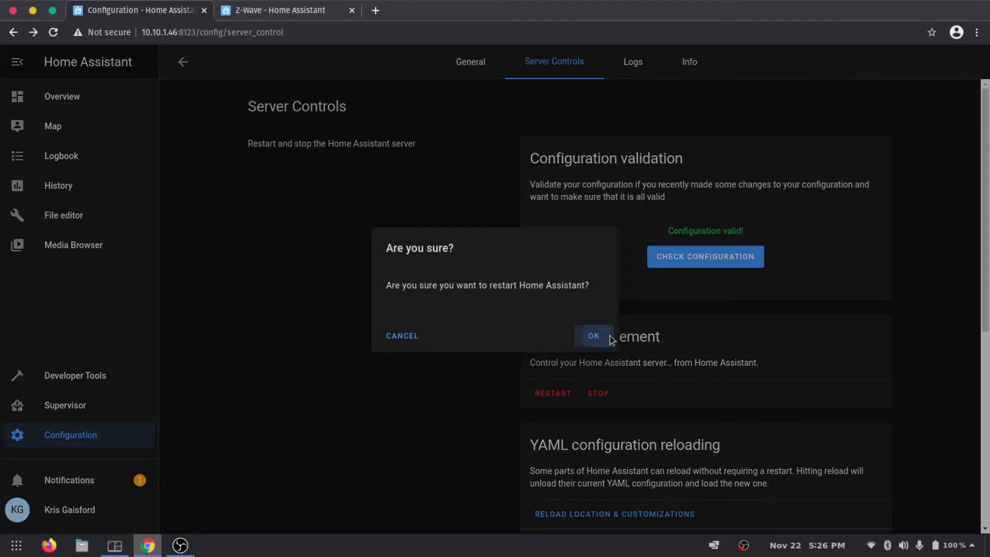
{"action": "left_click", "coordinate": [596, 337]}
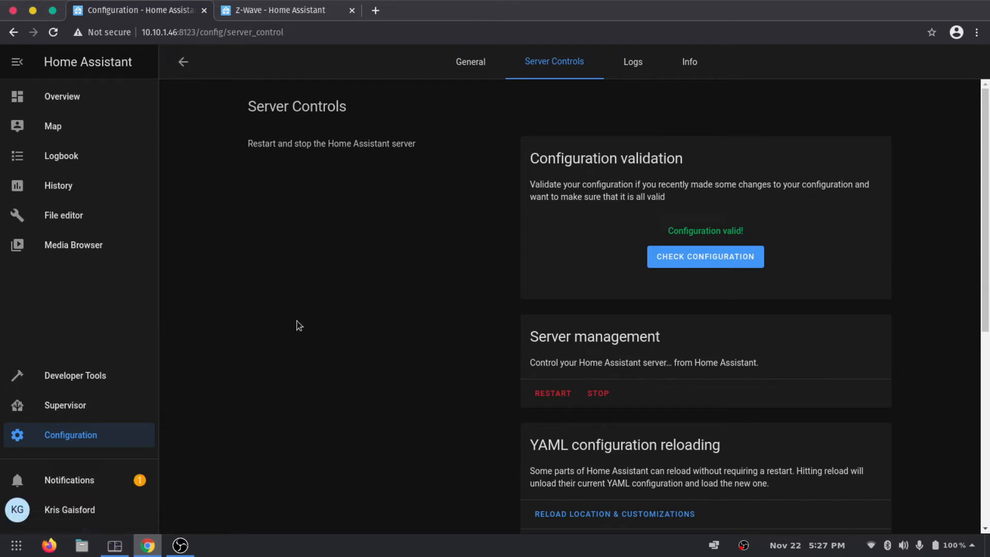
{"action": "left_click", "coordinate": [53, 33]}
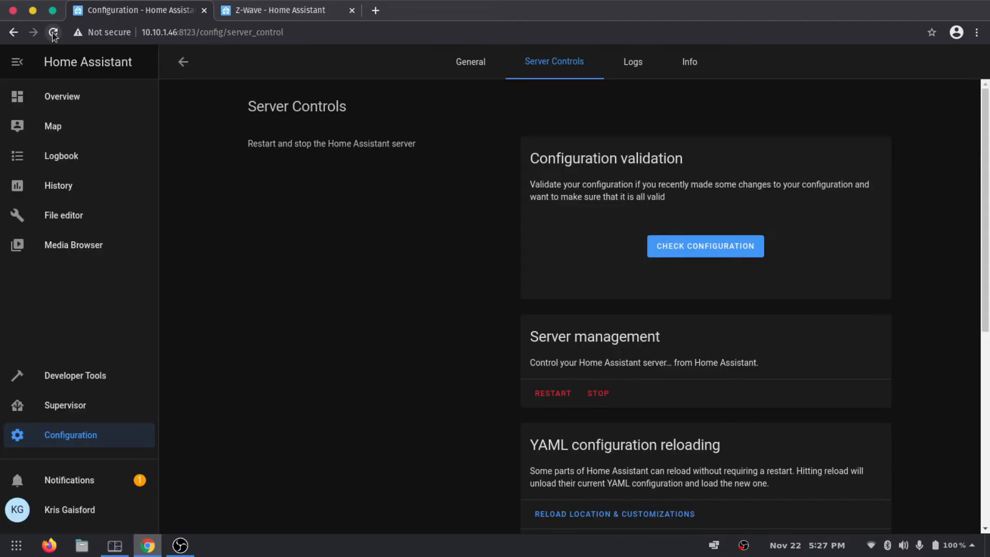
Step: Open the integrations overview, view the devices of the Z-Wave integration and return to the overview
{"action": "right_click", "coordinate": [446, 245]}
{"action": "left_click", "coordinate": [278, 241]}
{"action": "left_click", "coordinate": [65, 439]}
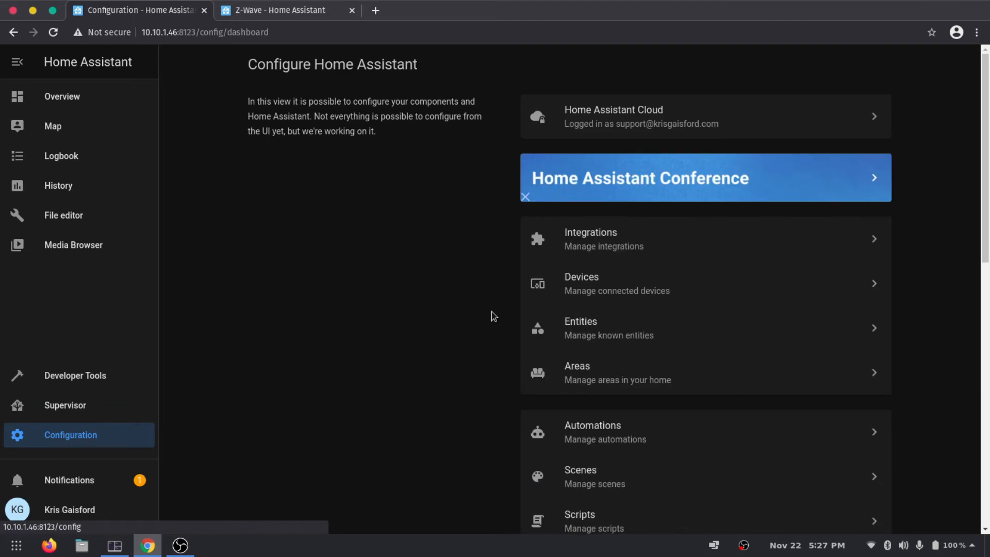
{"action": "left_click", "coordinate": [624, 242]}
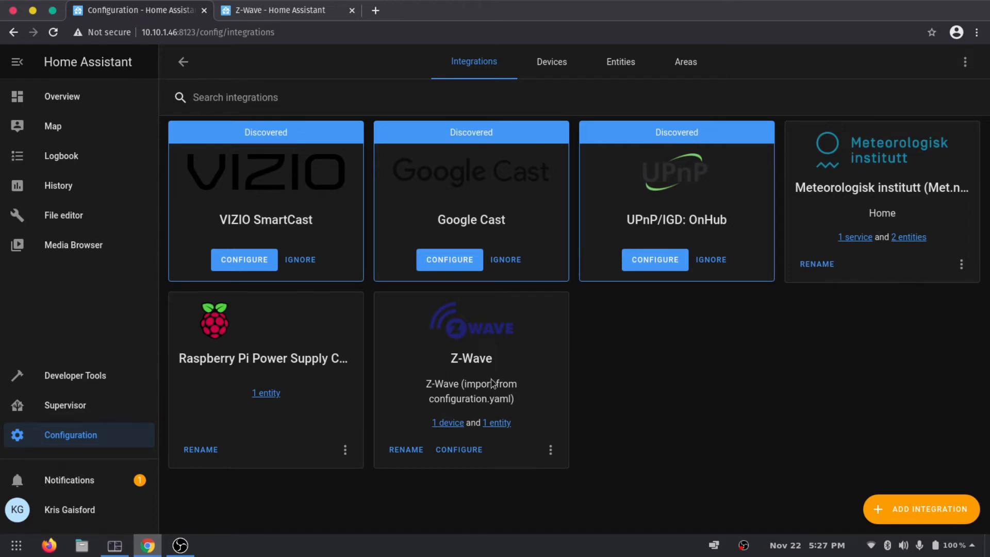
{"action": "left_click", "coordinate": [442, 424]}
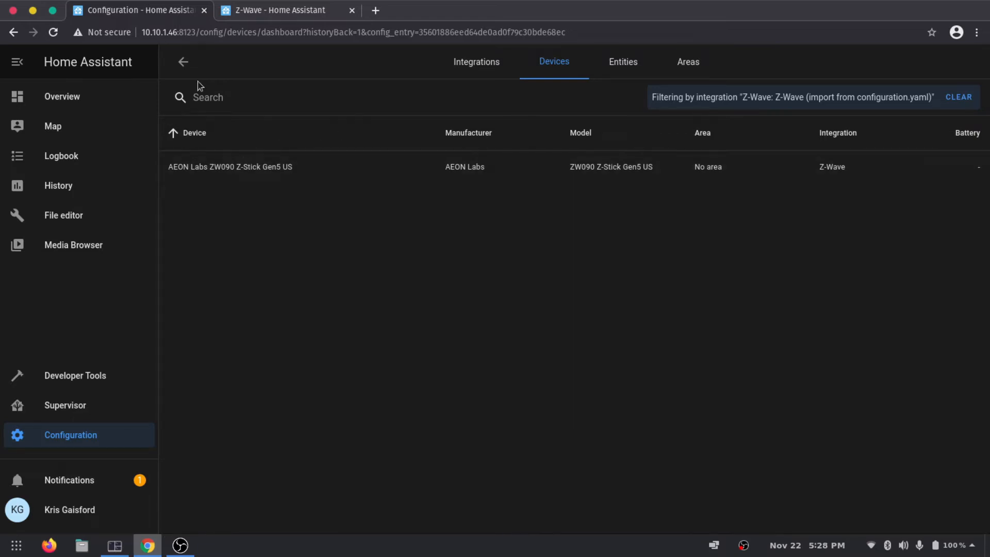
{"action": "left_click", "coordinate": [184, 61]}
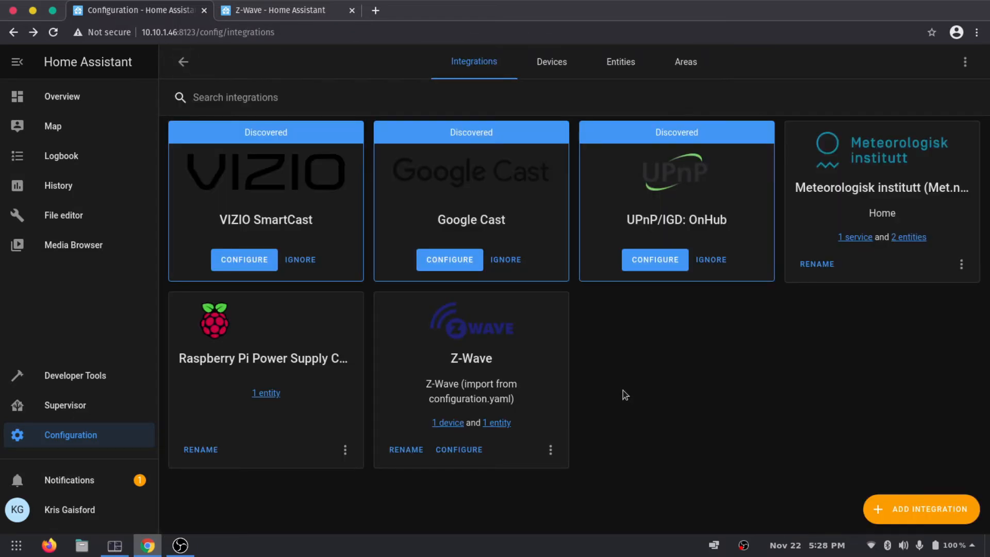
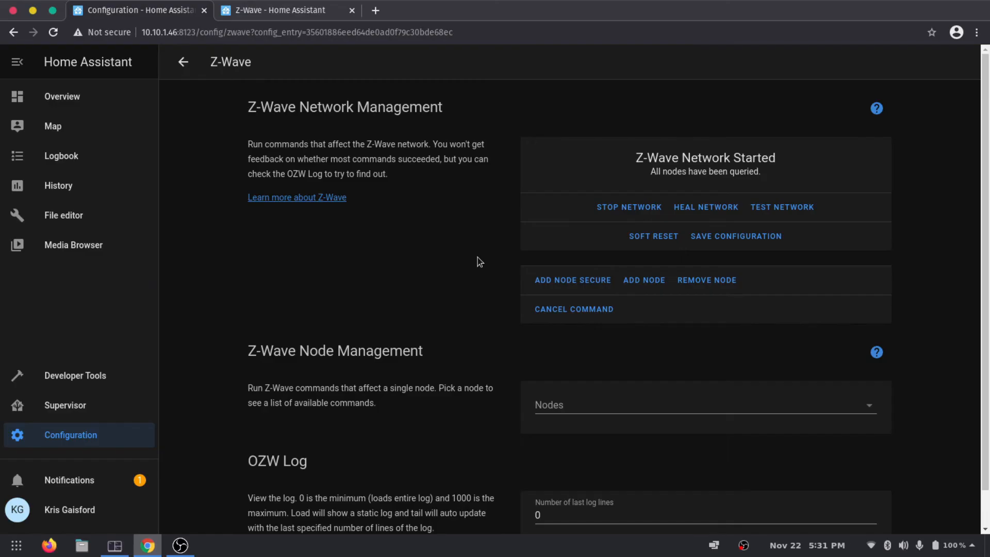
Step: Select the Assa Abloy node (Node:6) in Z-Wave Node Management and examine its list of entities
{"action": "left_click", "coordinate": [587, 406]}
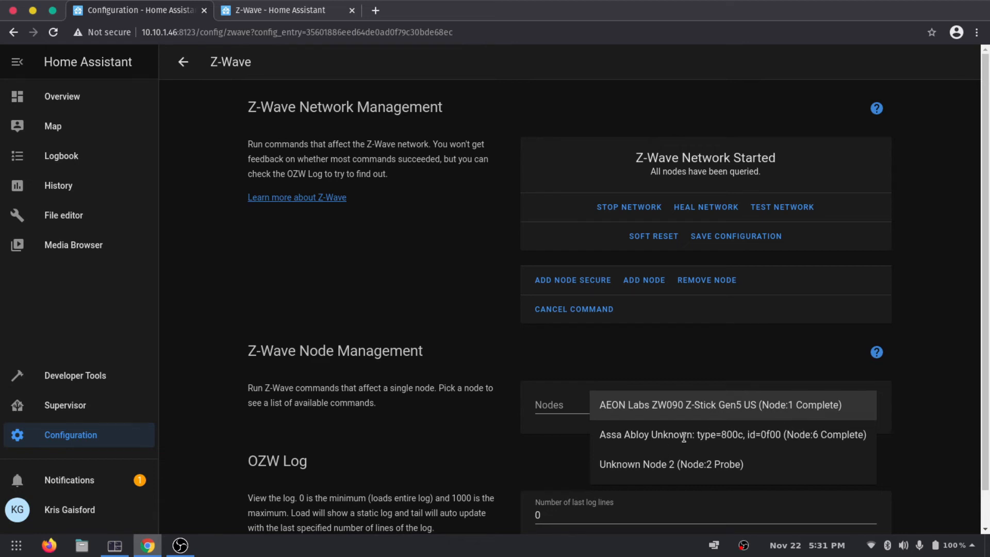
{"action": "left_click", "coordinate": [664, 434]}
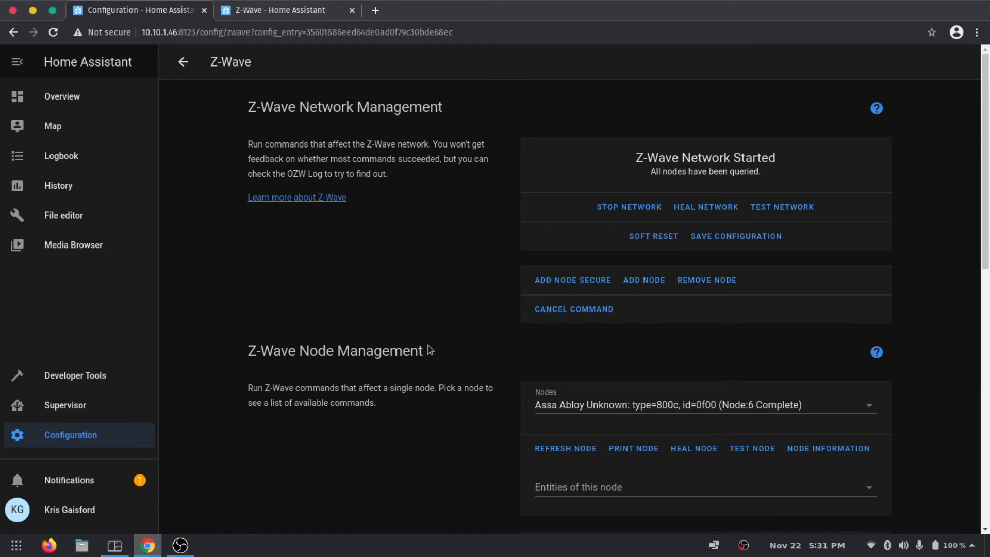
{"action": "scroll", "coordinate": [429, 340], "scroll_direction": "down", "scroll_amount": 2}
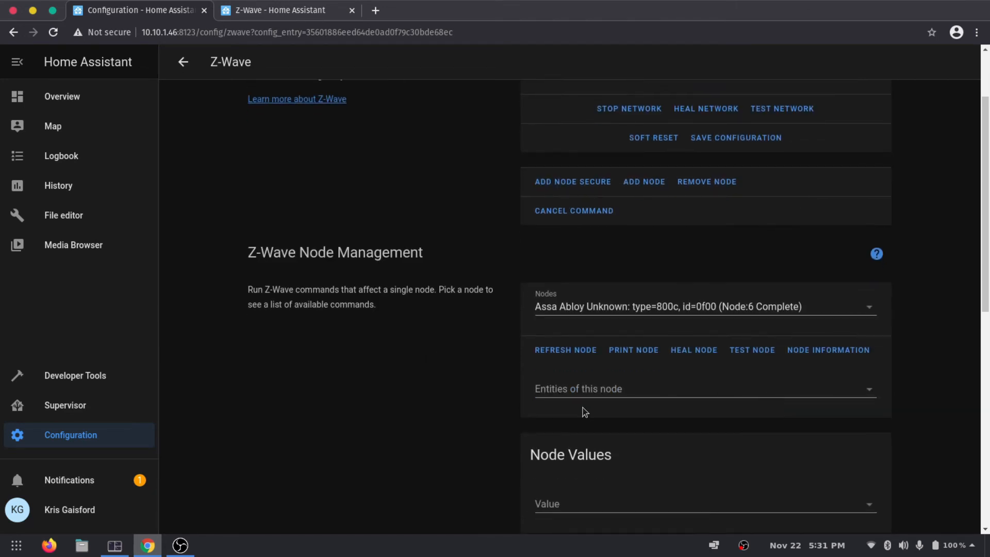
{"action": "left_click", "coordinate": [566, 392]}
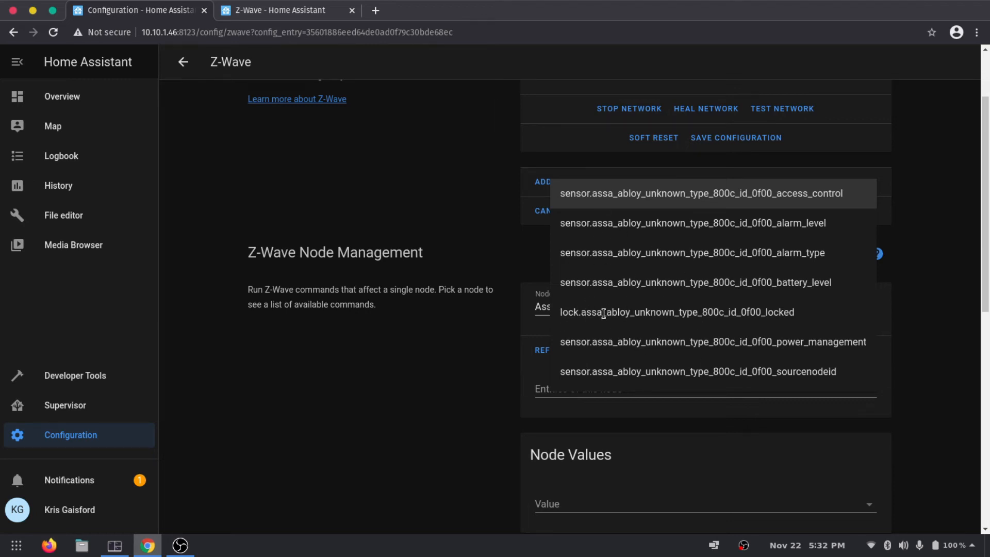
{"action": "left_click", "coordinate": [497, 323]}
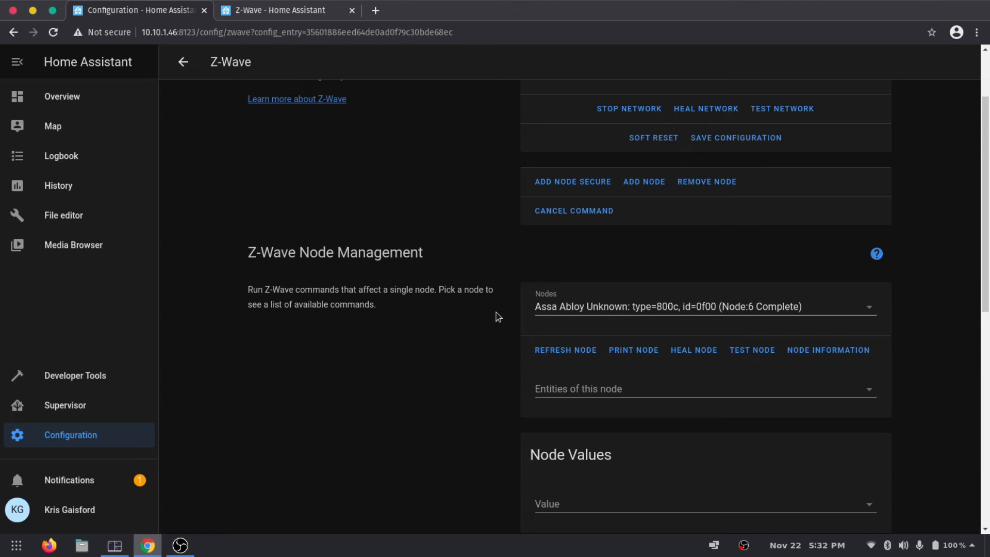
{"action": "scroll", "coordinate": [498, 310], "scroll_direction": "up", "scroll_amount": 3}
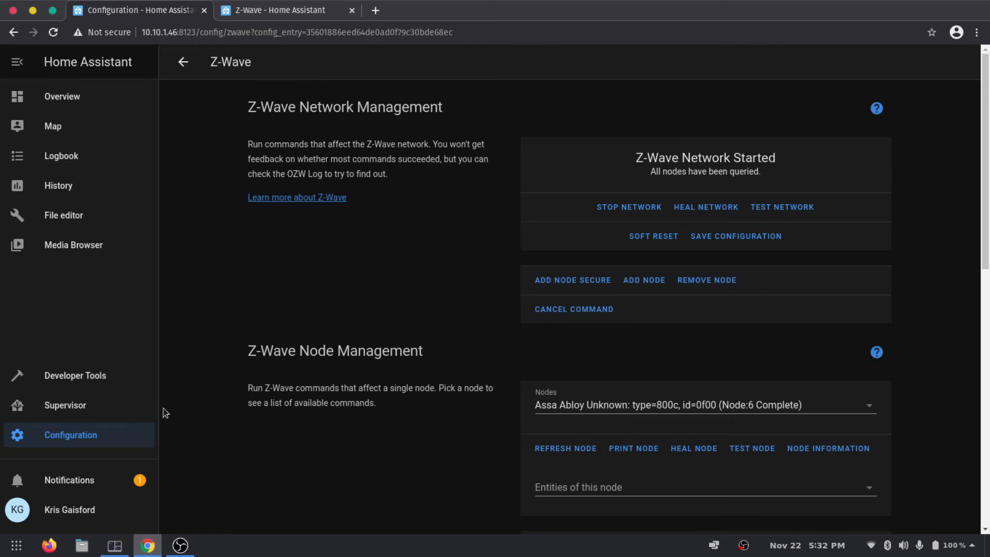
Step: Rename the Assa Abloy lock device to Garage Lock, assign it to the Garage area and rename its entity IDs as well
{"action": "left_click", "coordinate": [132, 441]}
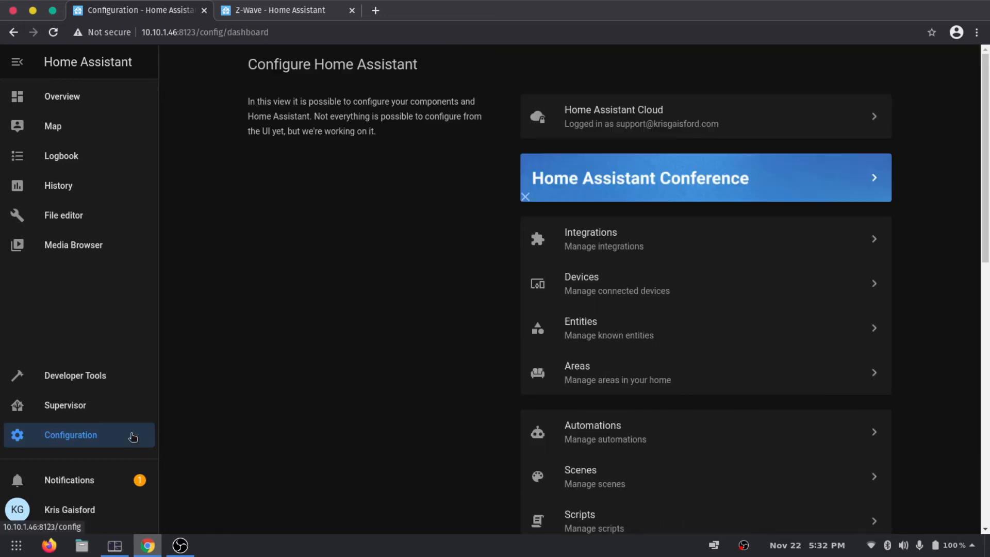
{"action": "left_click", "coordinate": [573, 287]}
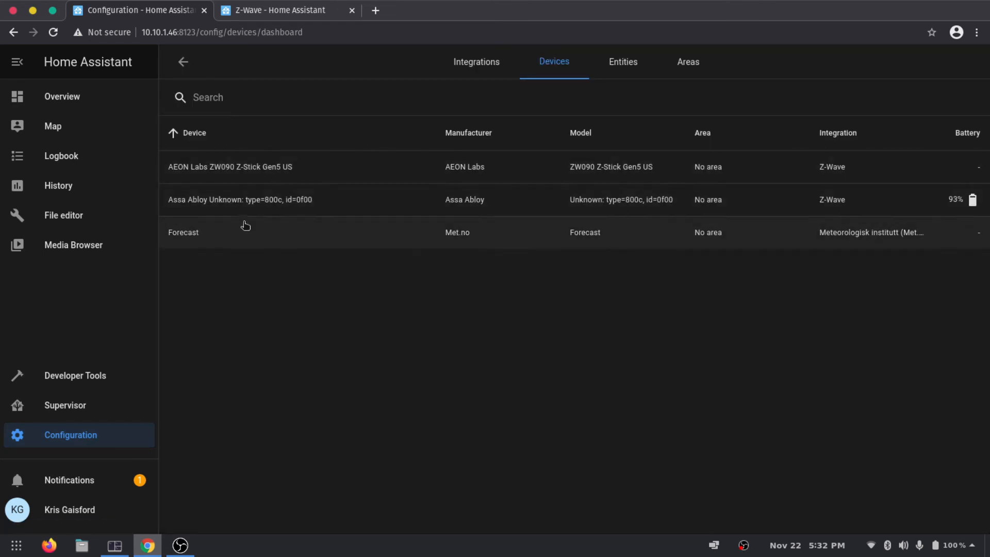
{"action": "left_click", "coordinate": [244, 199]}
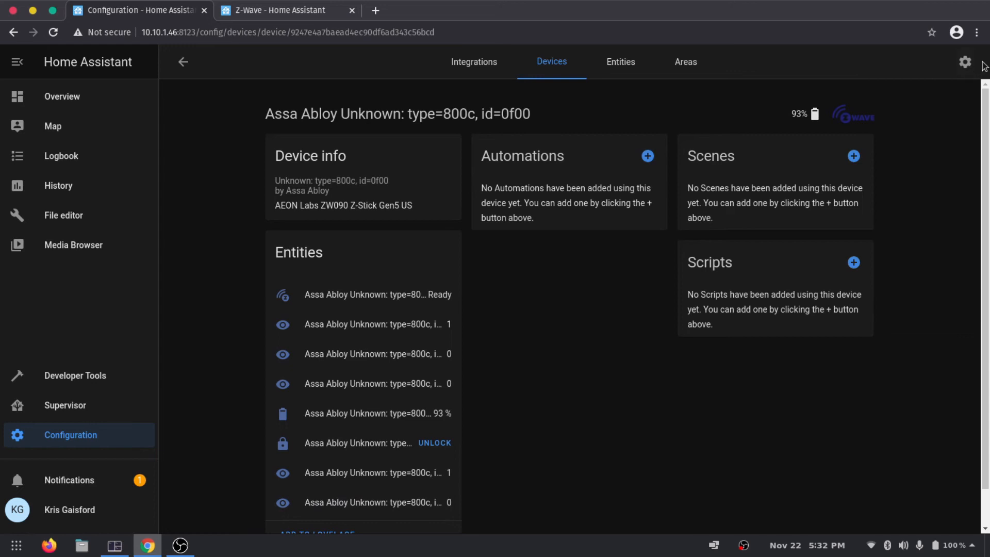
{"action": "left_click", "coordinate": [973, 63]}
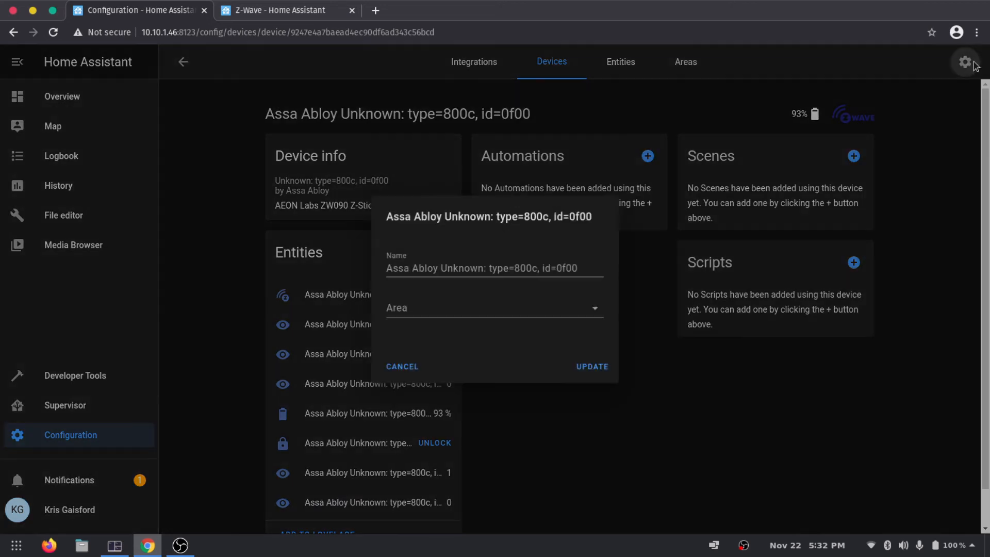
{"action": "left_click", "coordinate": [442, 264]}
{"action": "type", "text": "Garage Lock"}
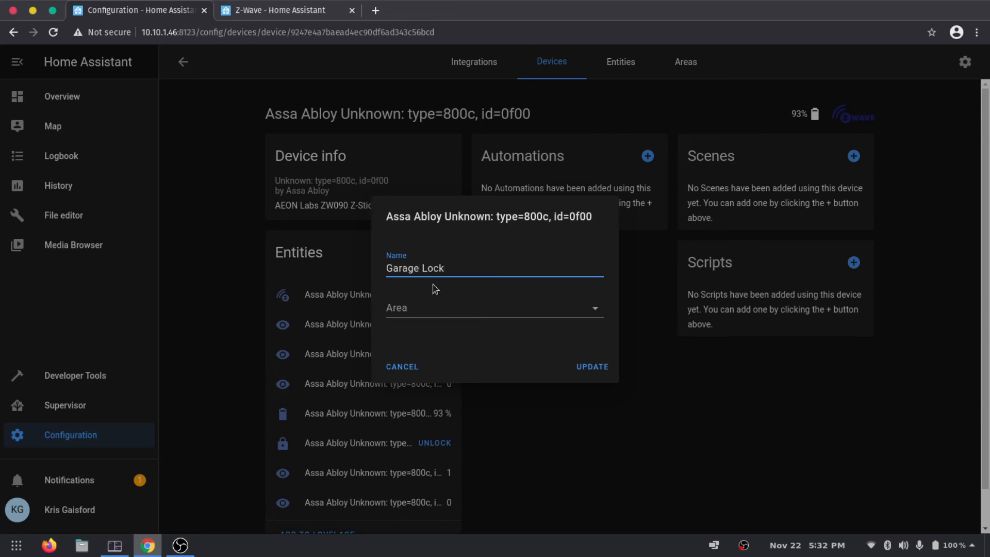
{"action": "left_click", "coordinate": [531, 309]}
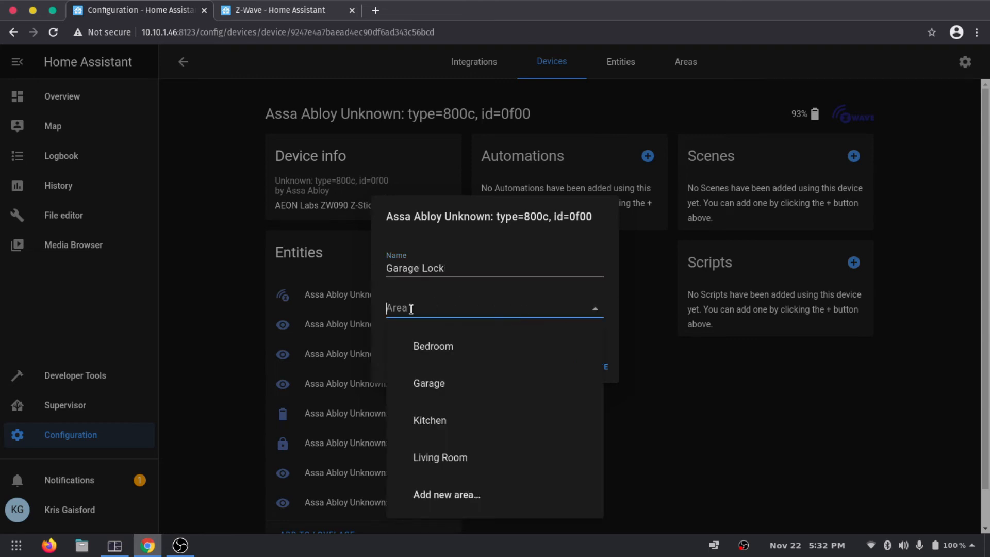
{"action": "left_click", "coordinate": [446, 382]}
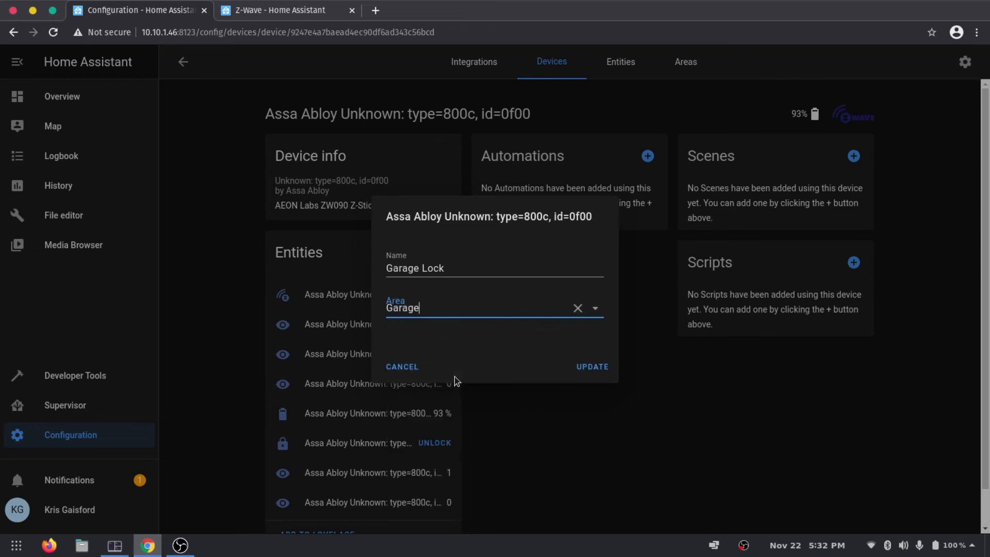
{"action": "left_click", "coordinate": [595, 366]}
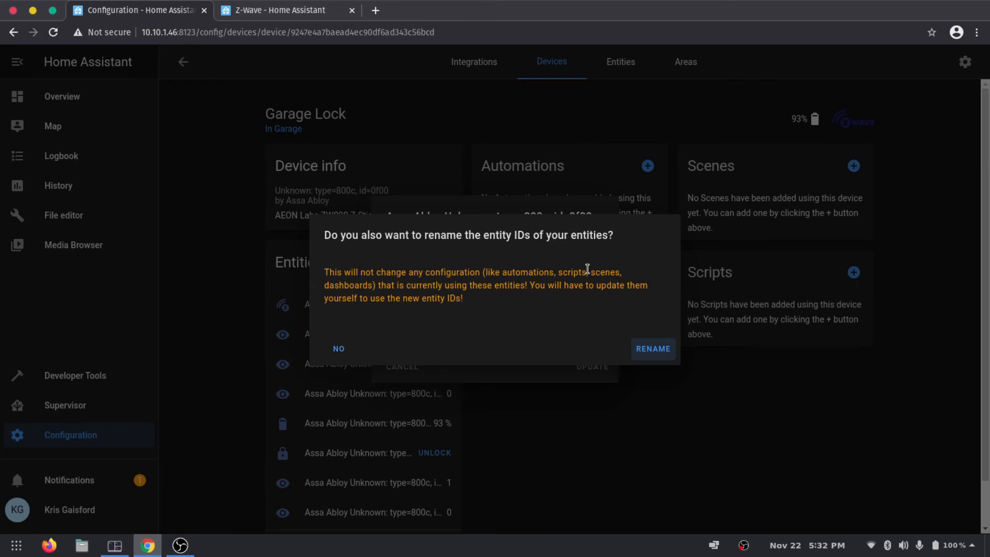
{"action": "left_click", "coordinate": [646, 348]}
Step: Add the Garage Lock device's entities to the Lovelace dashboard using the suggested card
{"action": "scroll", "coordinate": [648, 349], "scroll_direction": "down", "scroll_amount": 1}
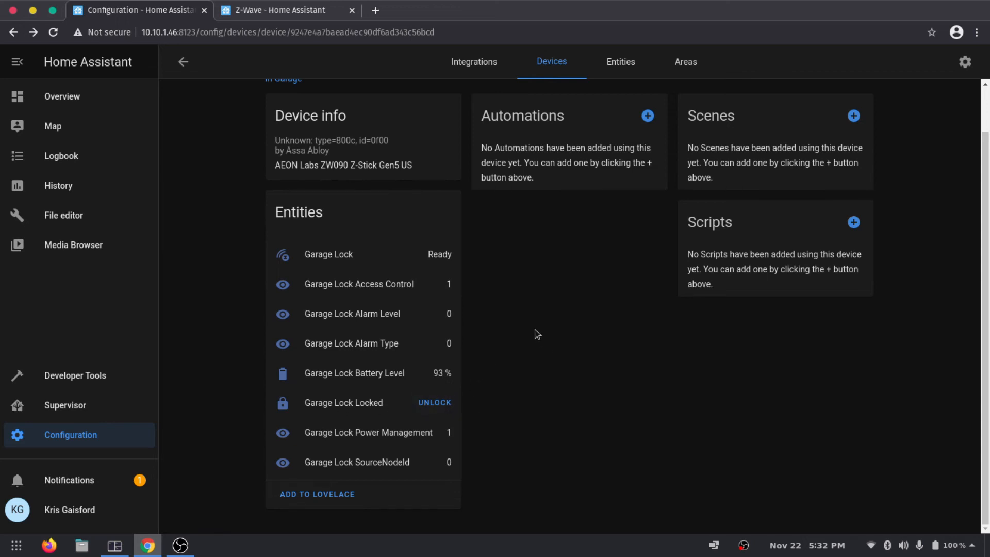
{"action": "scroll", "coordinate": [537, 334], "scroll_direction": "up", "scroll_amount": 1}
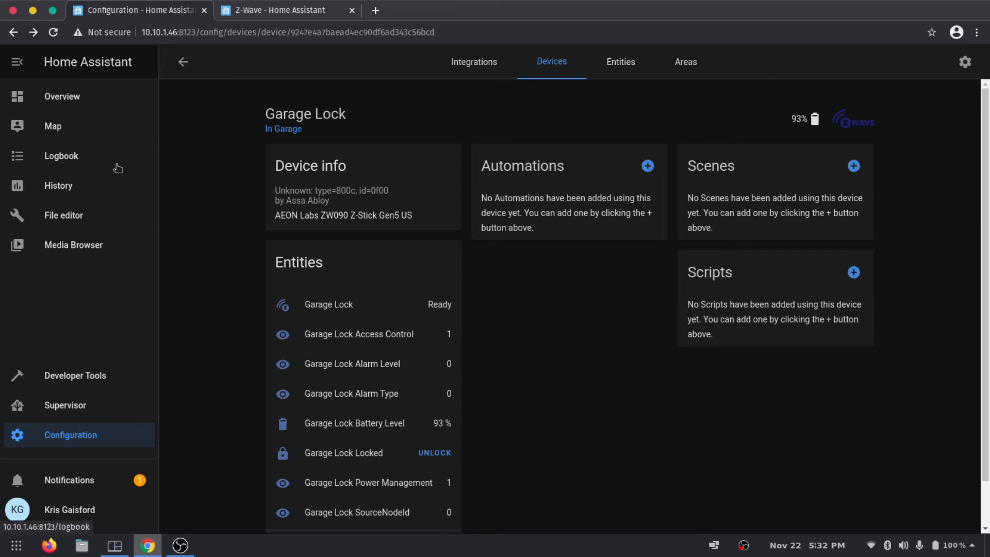
{"action": "scroll", "coordinate": [165, 183], "scroll_direction": "down", "scroll_amount": 1}
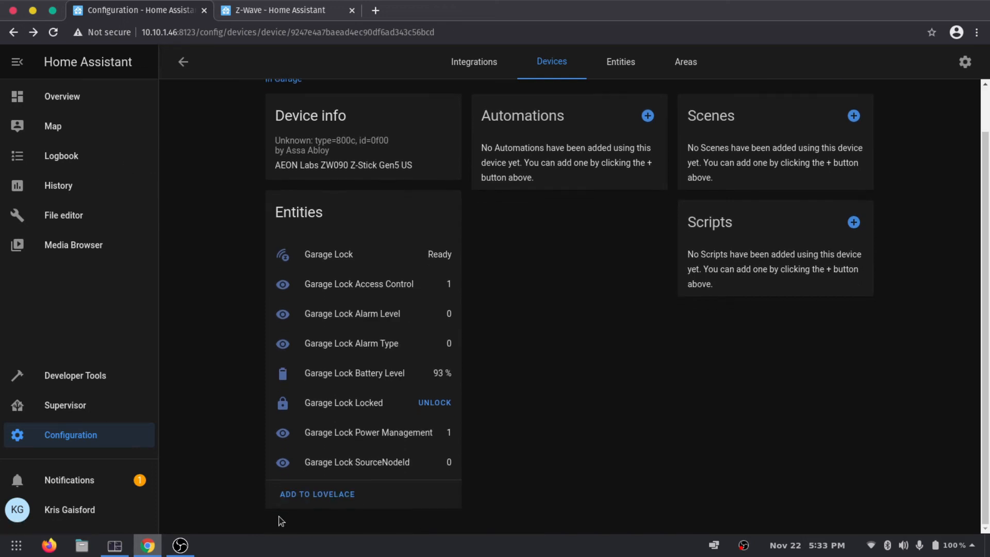
{"action": "left_click", "coordinate": [306, 500]}
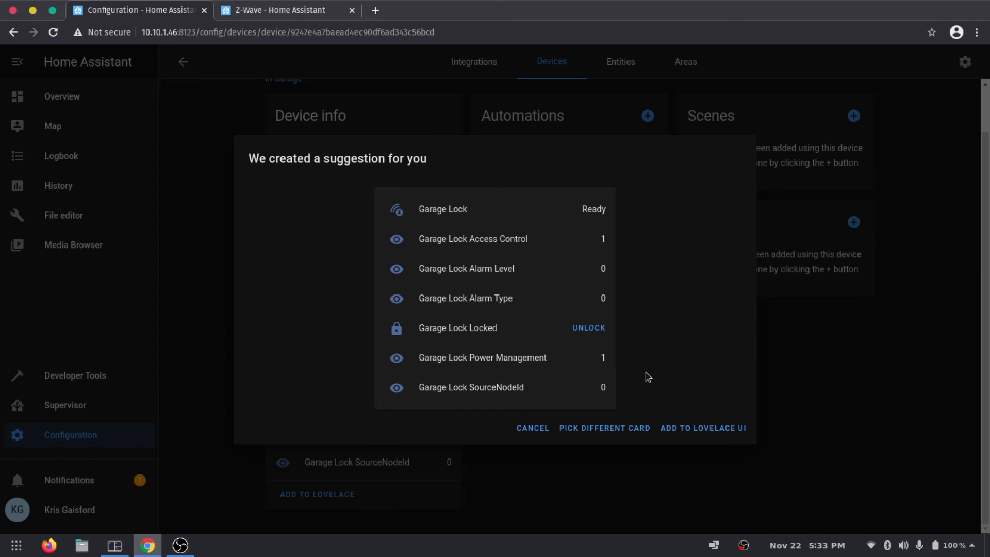
{"action": "left_click", "coordinate": [708, 427]}
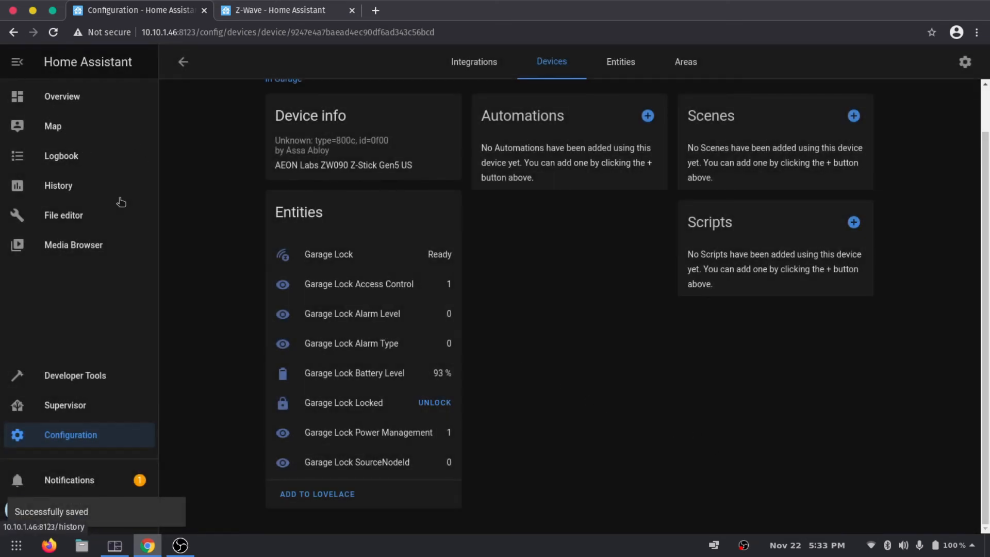
Step: Start editing the Overview dashboard and delete the Z-Wave card that lists the Z-Stick and Garage Lock
{"action": "left_click", "coordinate": [85, 98]}
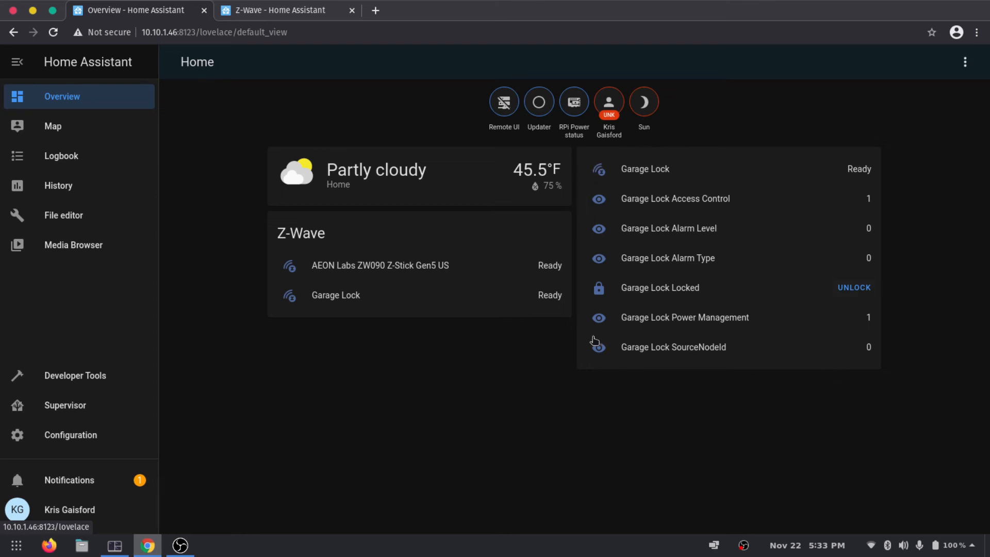
{"action": "left_click", "coordinate": [961, 61]}
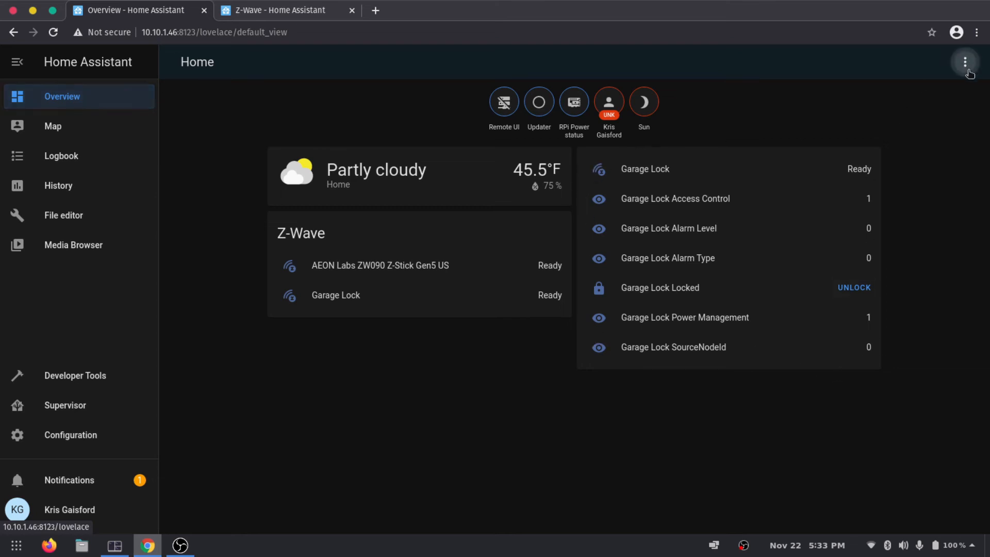
{"action": "left_click", "coordinate": [941, 107]}
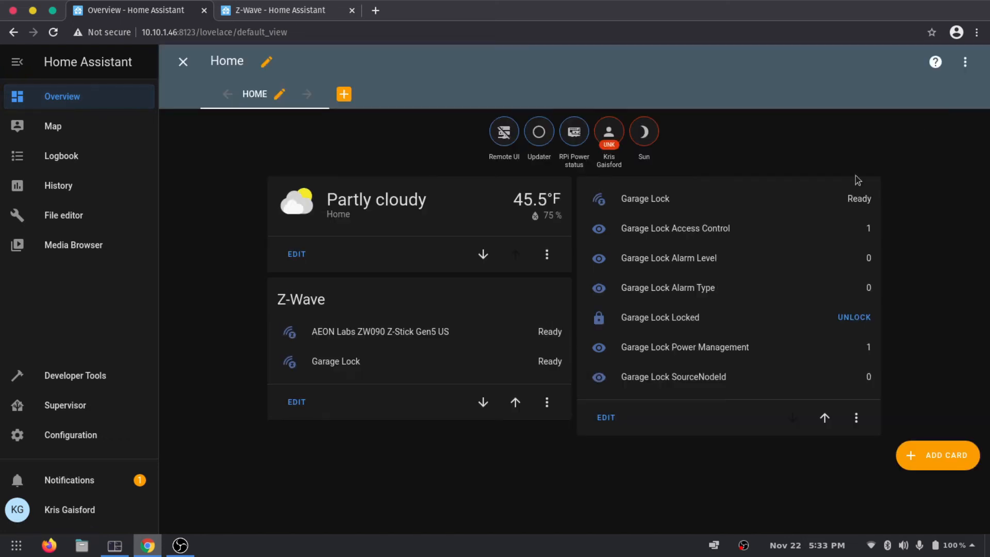
{"action": "left_click", "coordinate": [547, 402]}
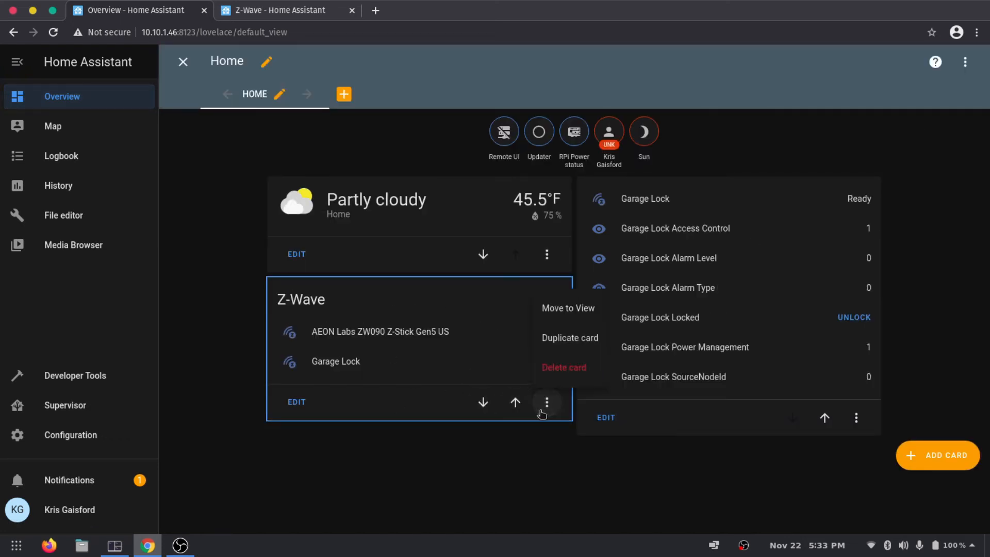
{"action": "left_click", "coordinate": [566, 367]}
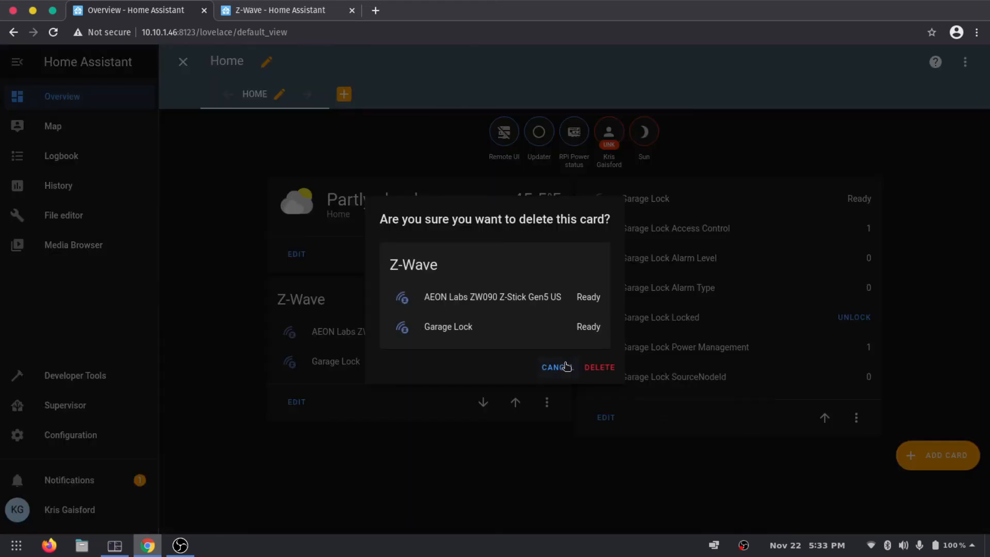
{"action": "left_click", "coordinate": [613, 371]}
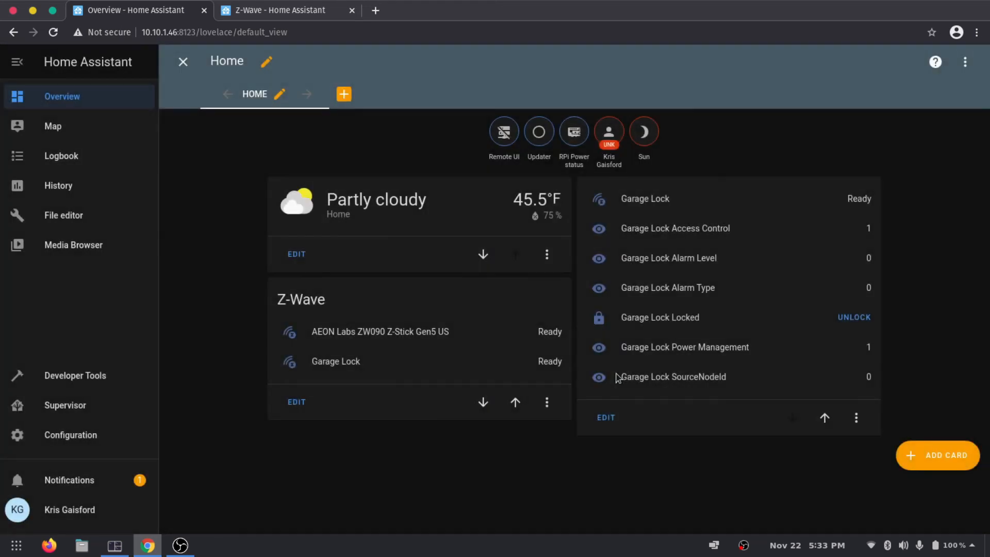
Step: Open the configuration of the Garage Lock entities card and set its title to Doors
{"action": "scroll", "coordinate": [735, 278], "scroll_direction": "down", "scroll_amount": 1}
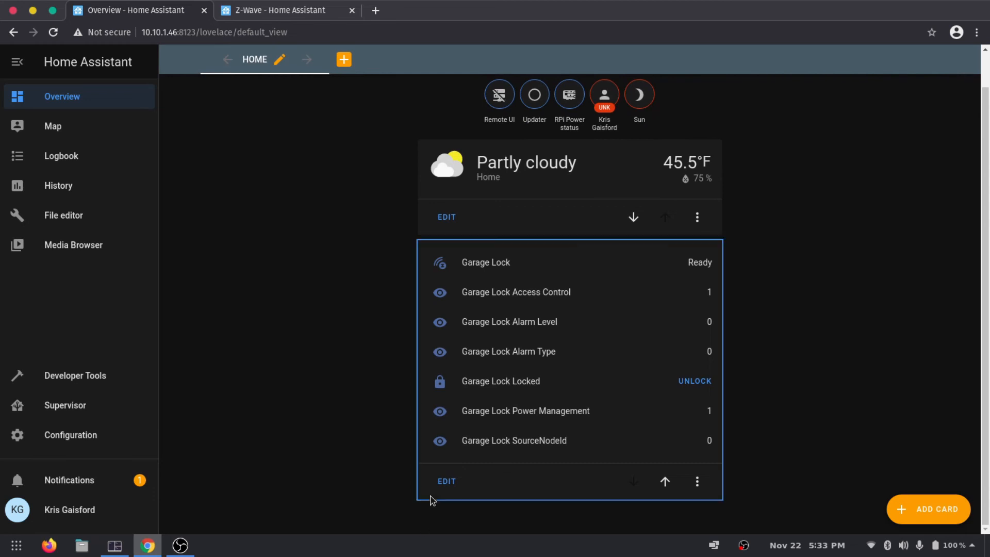
{"action": "left_click", "coordinate": [446, 481]}
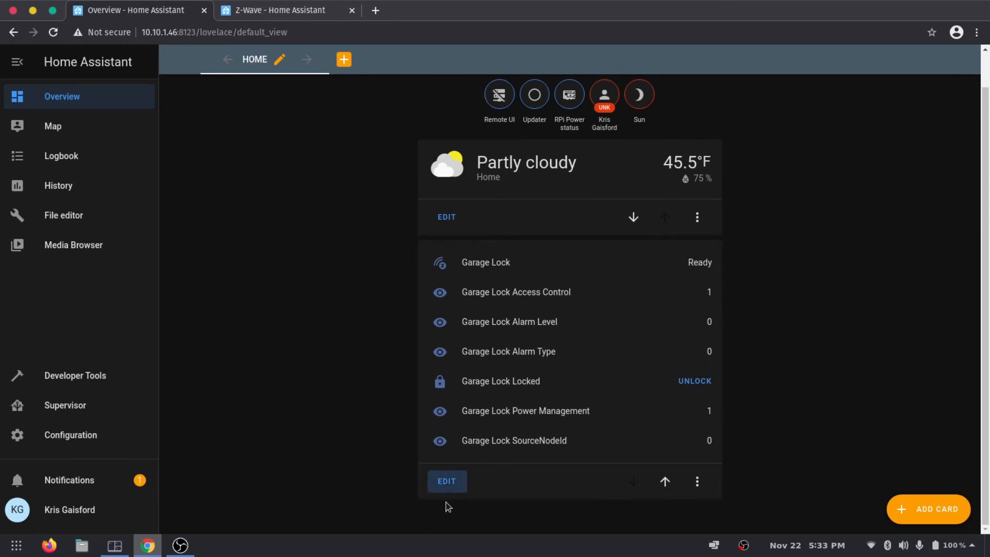
{"action": "left_click", "coordinate": [264, 151]}
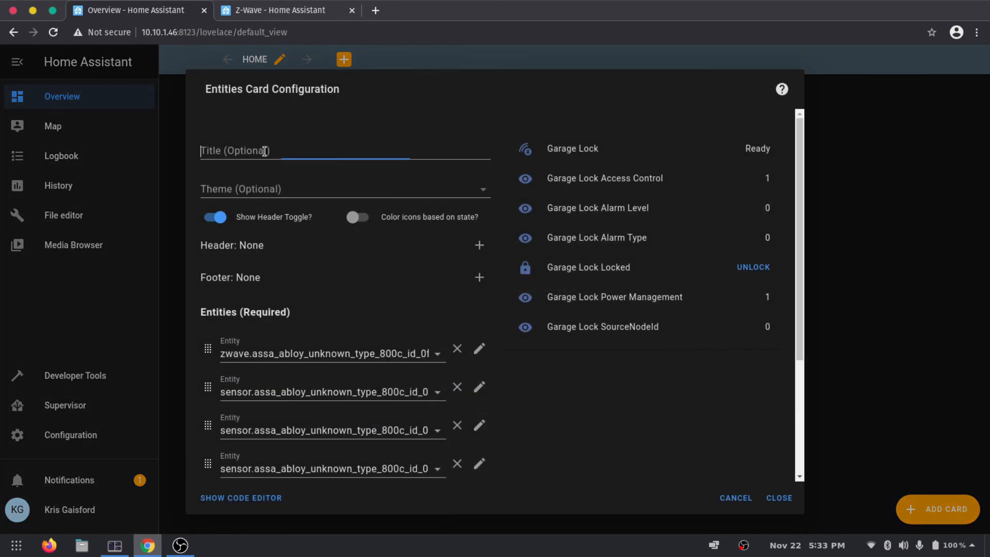
{"action": "type", "text": "D"}
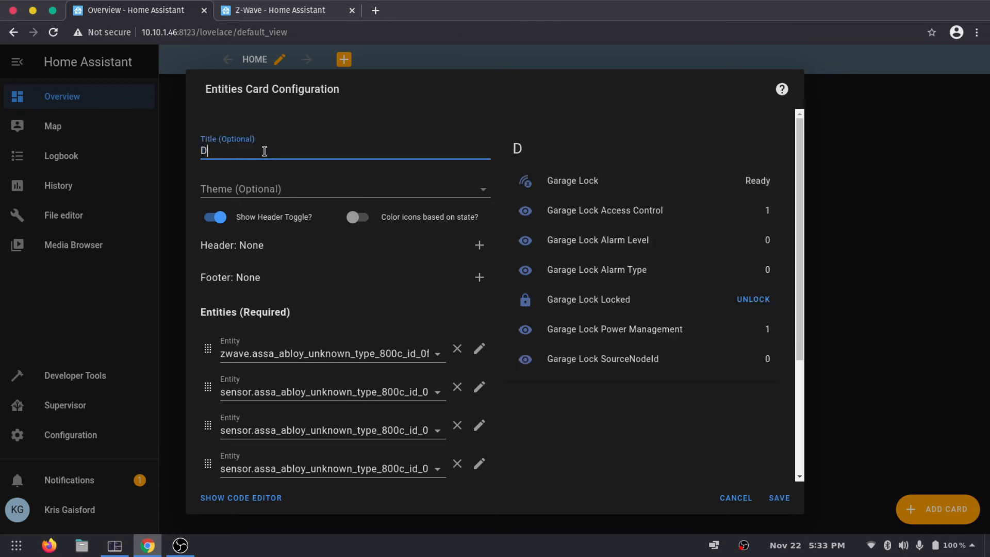
{"action": "type", "text": "oors"}
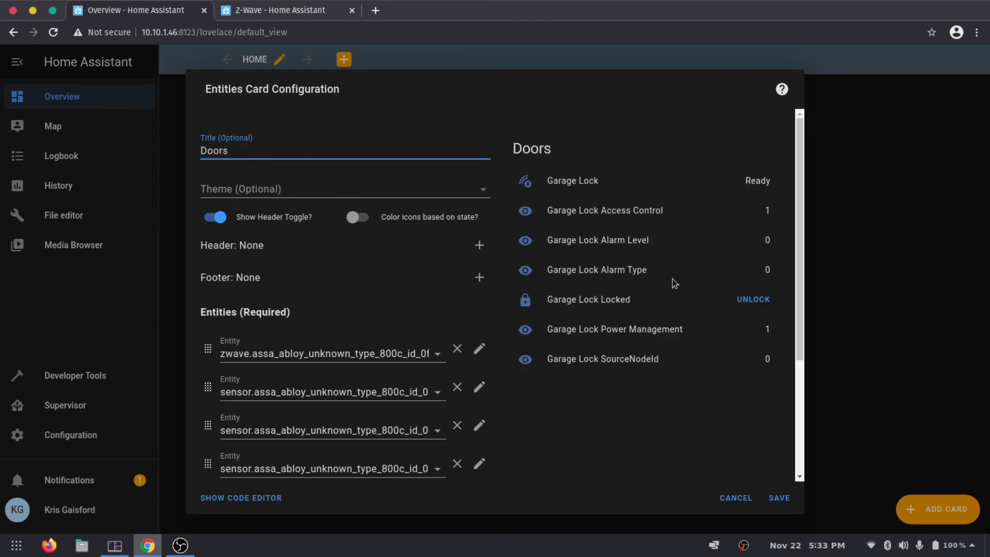
Step: Remove every entity from the Doors card except the Garage Lock Locked lock entity
{"action": "scroll", "coordinate": [391, 255], "scroll_direction": "down", "scroll_amount": 3}
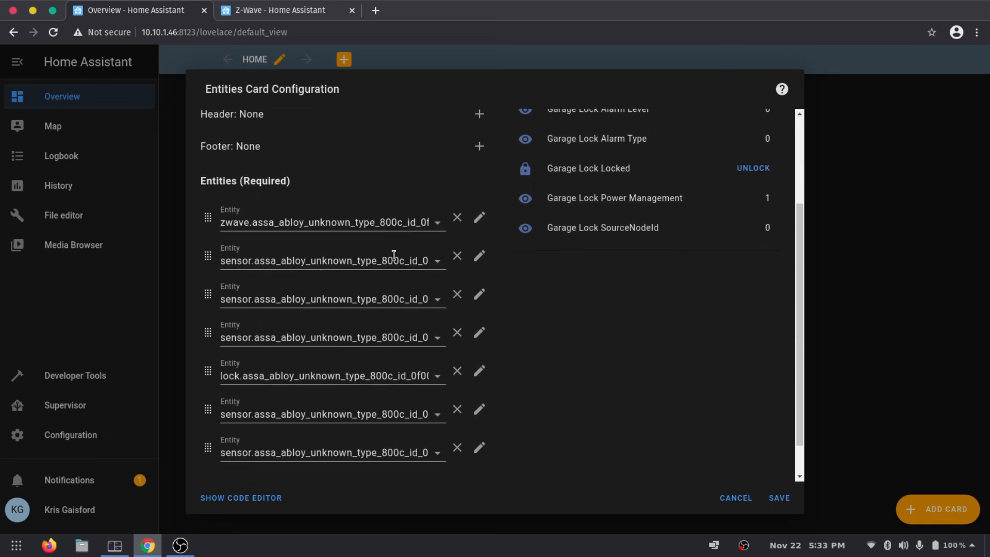
{"action": "scroll", "coordinate": [394, 255], "scroll_direction": "down", "scroll_amount": 1}
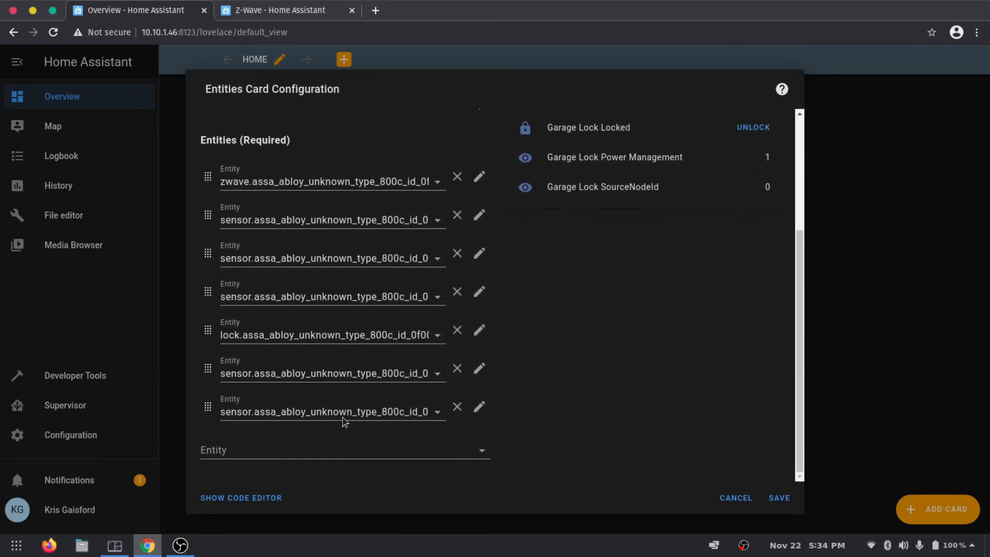
{"action": "left_click", "coordinate": [456, 371]}
{"action": "left_click", "coordinate": [457, 406]}
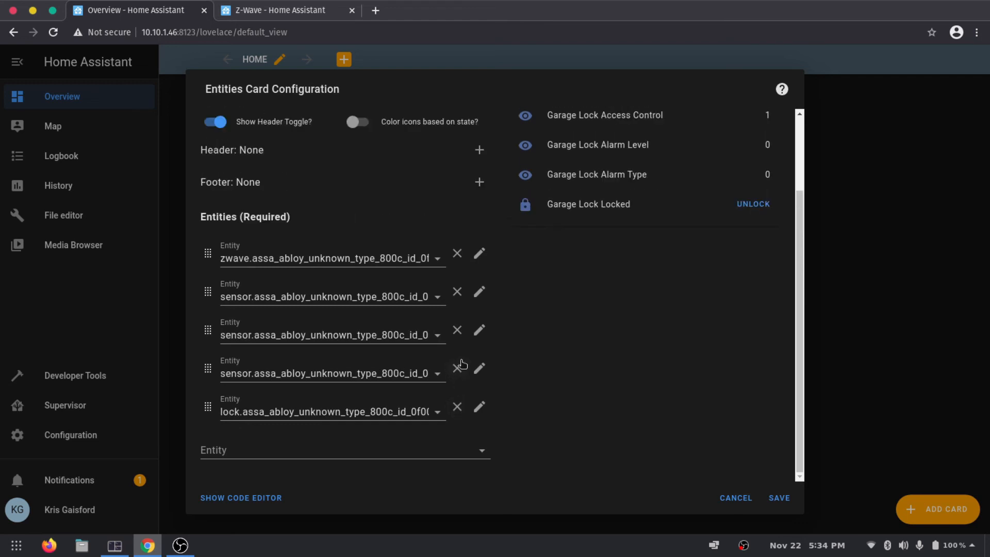
{"action": "left_click", "coordinate": [457, 254]}
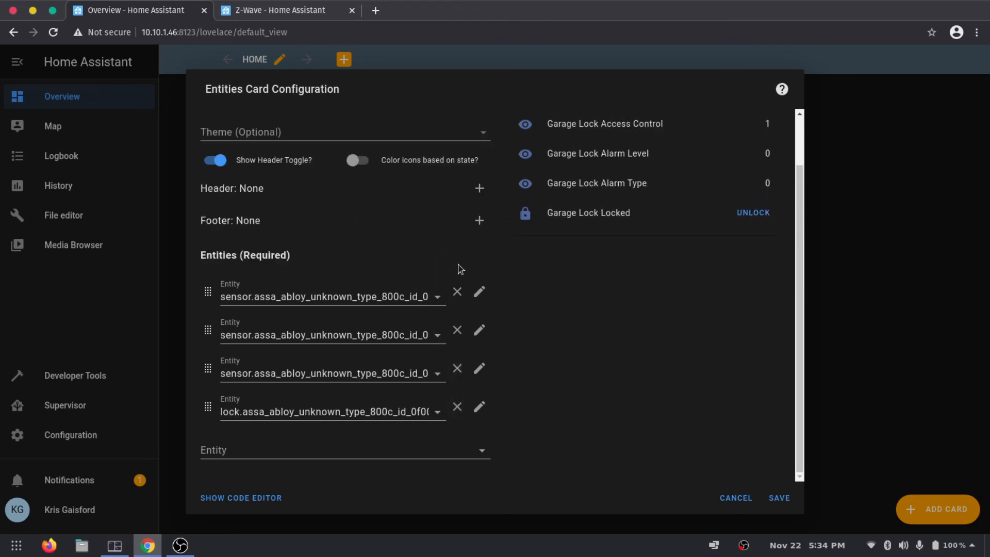
{"action": "left_click", "coordinate": [457, 292]}
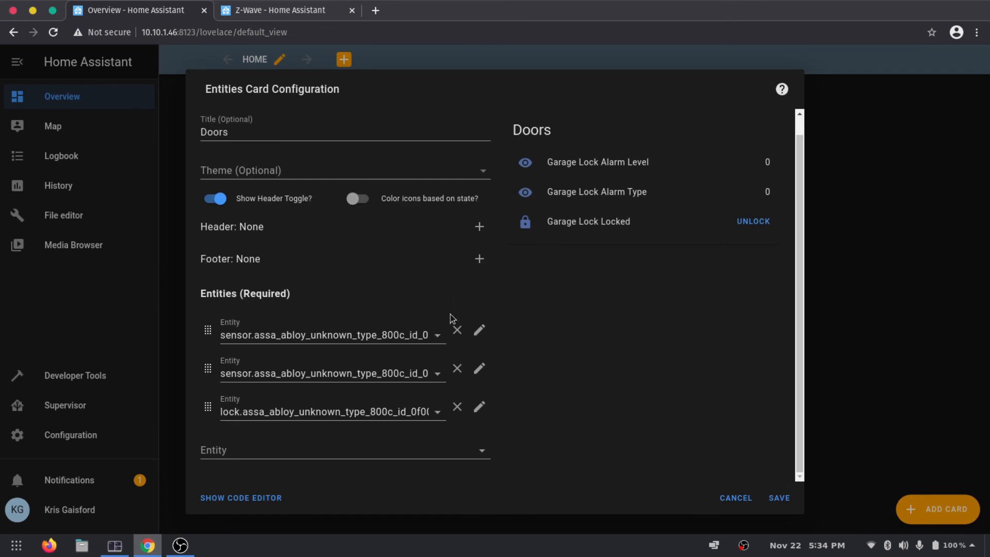
{"action": "left_click", "coordinate": [457, 330]}
{"action": "left_click", "coordinate": [462, 350]}
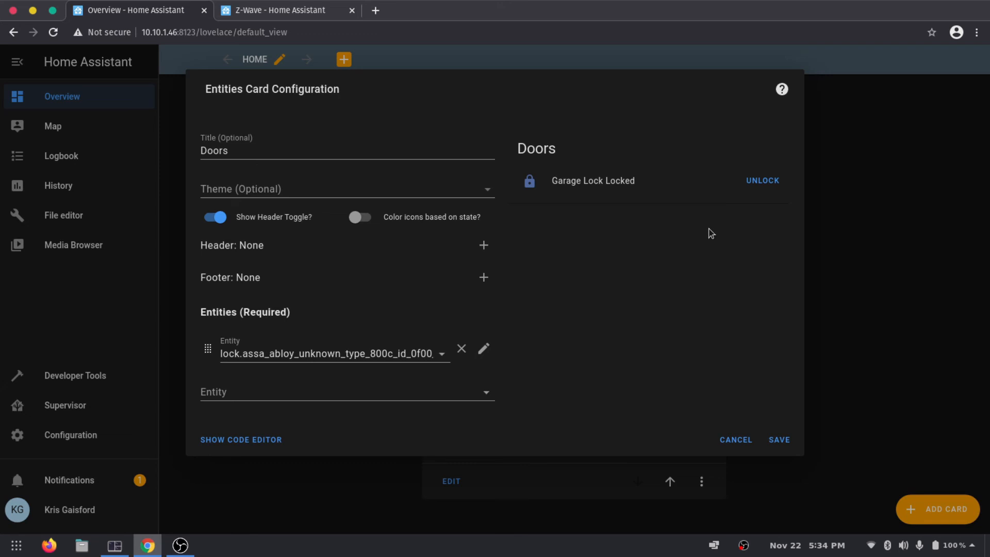
Step: View the history of the Garage Lock Locked entity and rename the entity to Garage Lock
{"action": "left_click", "coordinate": [592, 182]}
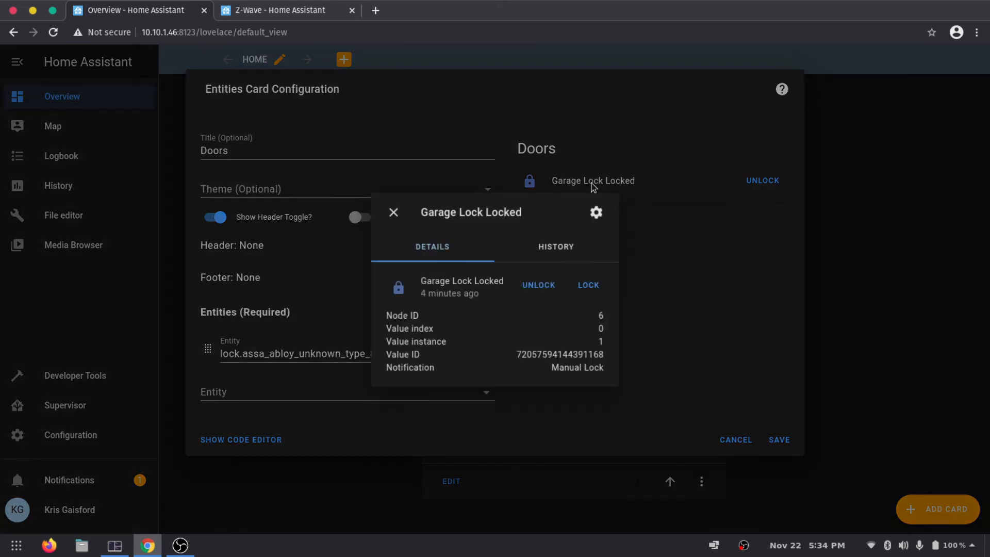
{"action": "left_click", "coordinate": [539, 250]}
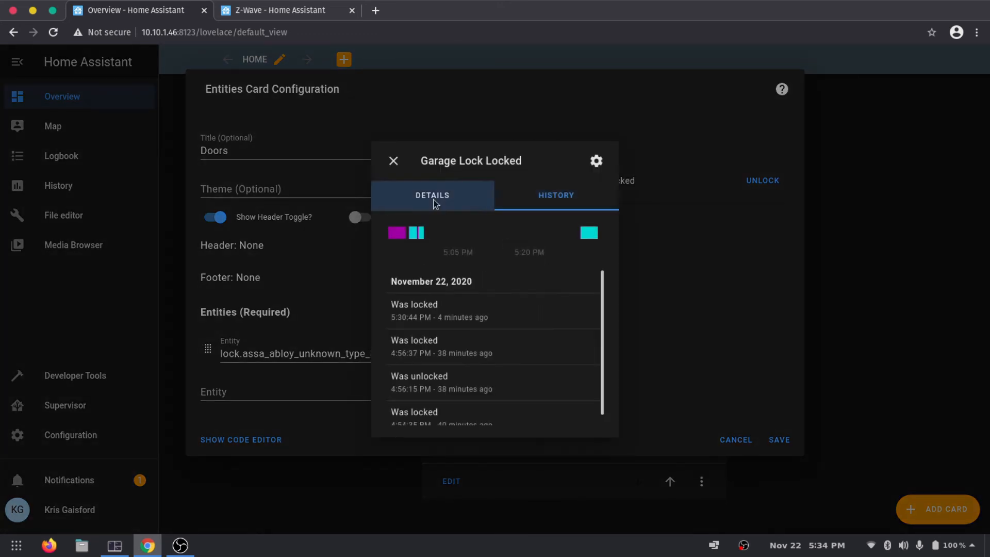
{"action": "left_click", "coordinate": [433, 202]}
{"action": "left_click", "coordinate": [597, 212]}
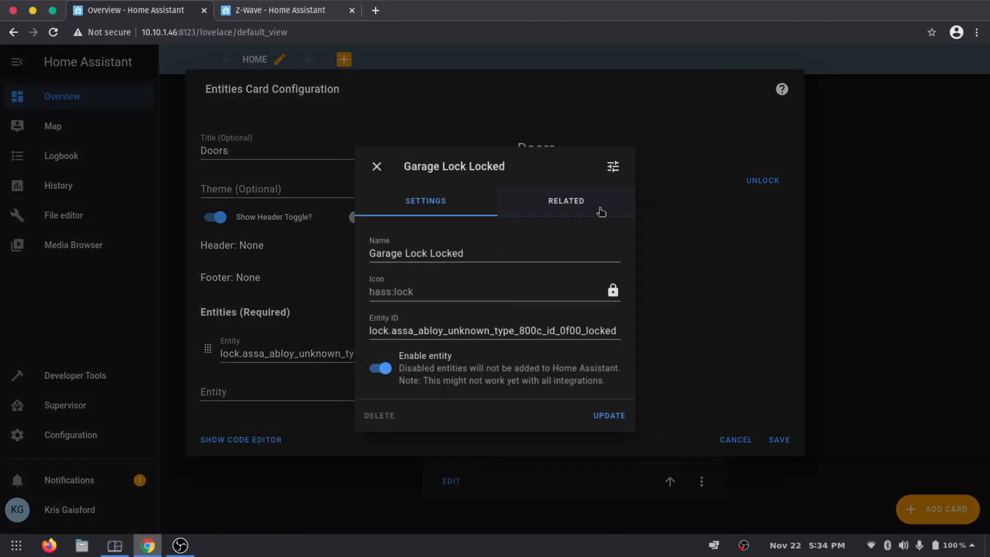
{"action": "double_click", "coordinate": [447, 253]}
{"action": "key", "text": "BackSpace"}
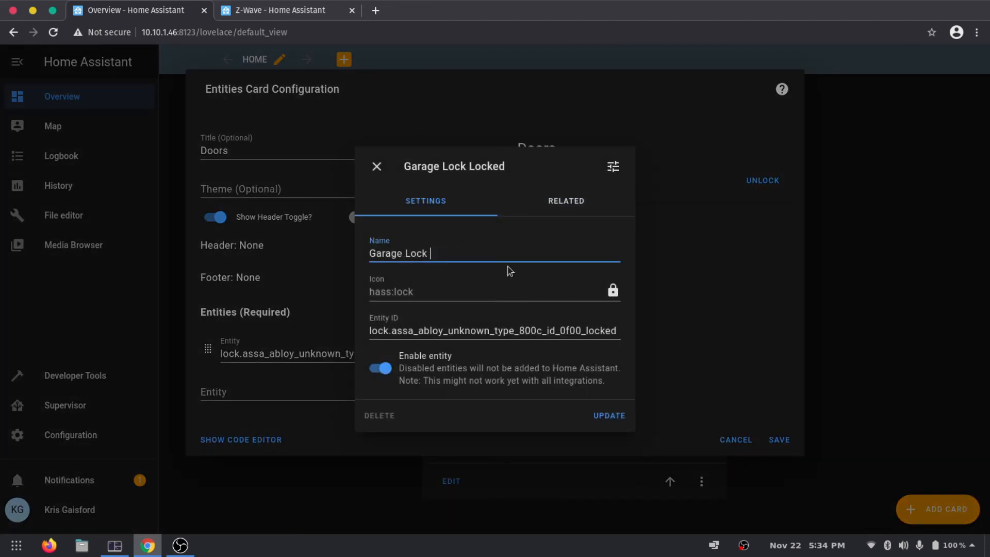
{"action": "left_click", "coordinate": [610, 417]}
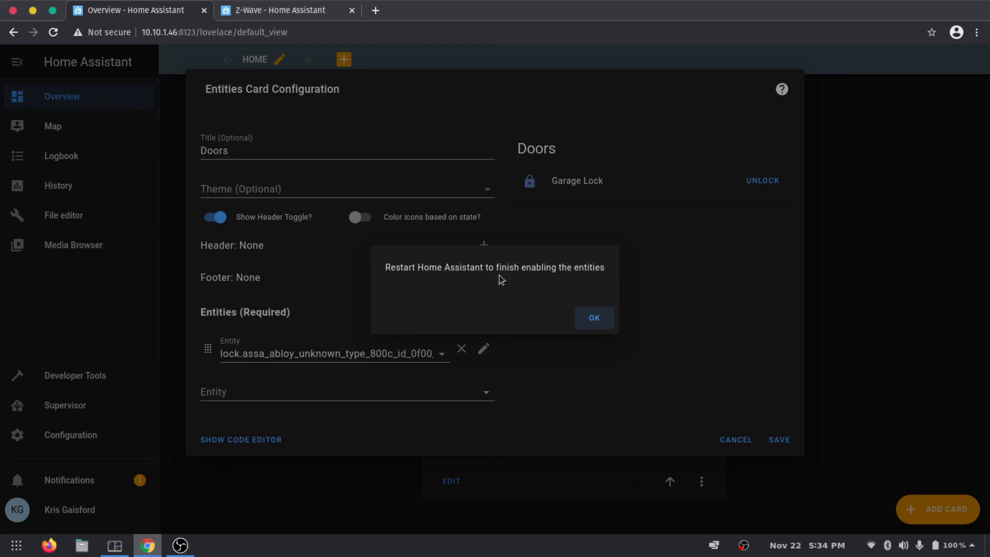
Step: Save the Doors card, finish editing the dashboard and unlock the Garage Lock from the card
{"action": "left_click", "coordinate": [593, 317]}
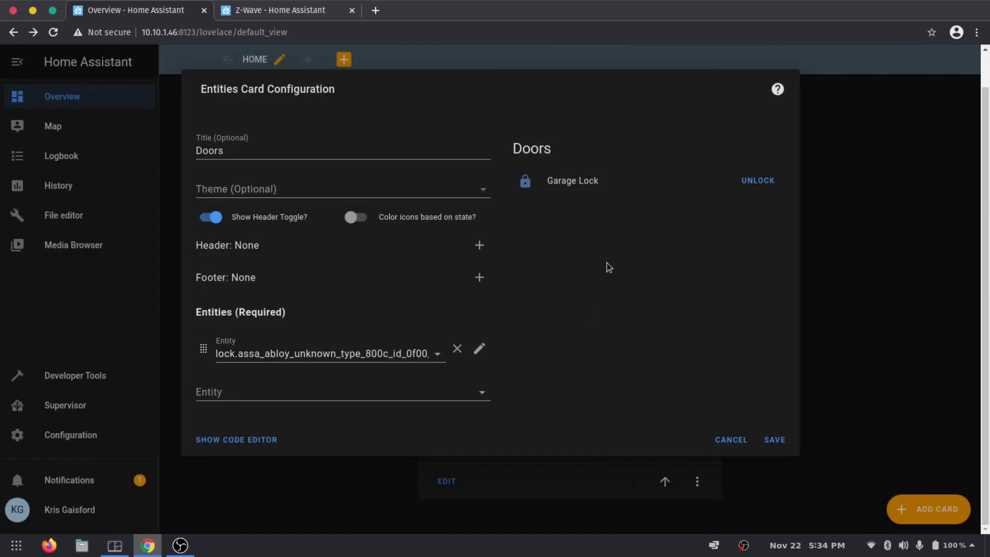
{"action": "left_click", "coordinate": [778, 441]}
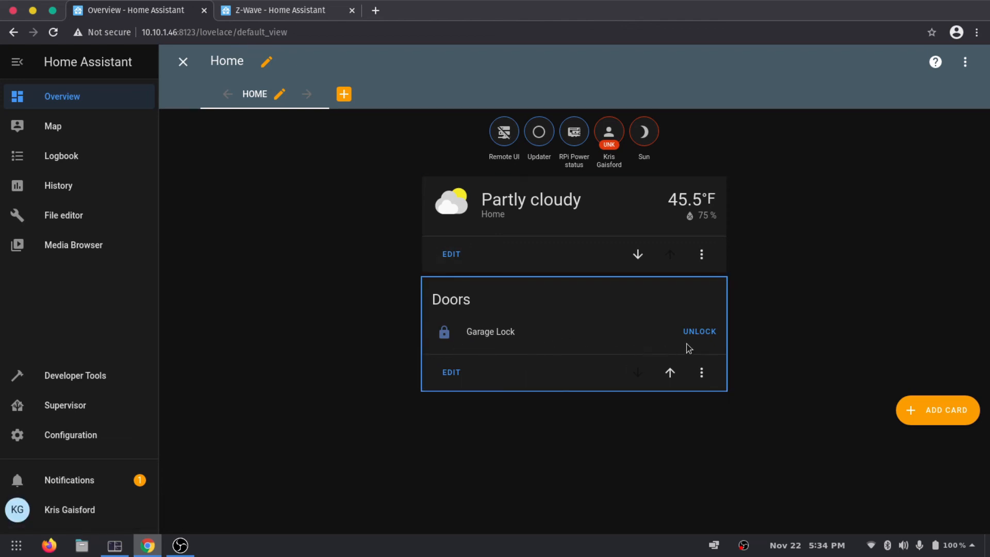
{"action": "left_click", "coordinate": [183, 62]}
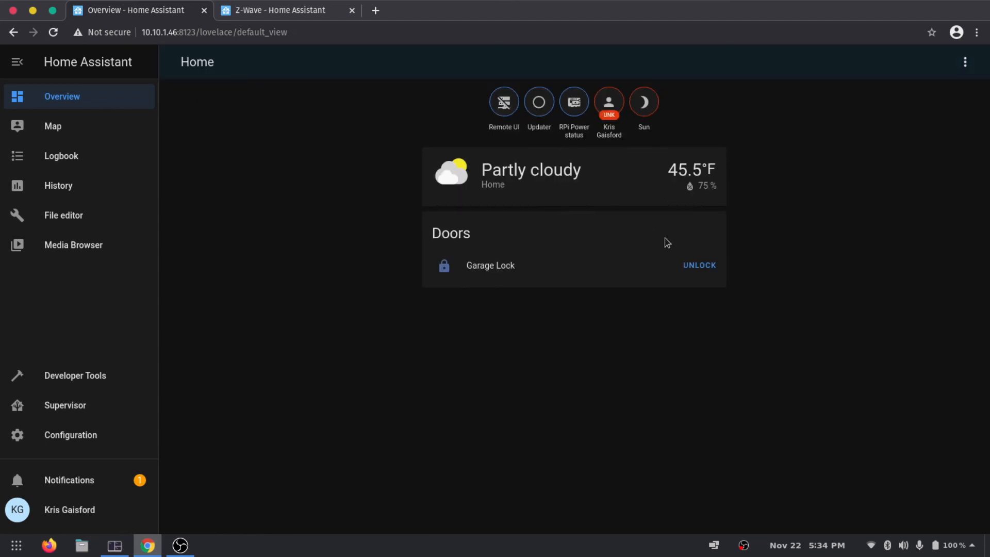
{"action": "left_click", "coordinate": [689, 270]}
Step: Open the service developer tool, clear the prefilled service and choose the lock.lock service
{"action": "left_click", "coordinate": [110, 380]}
{"action": "left_click", "coordinate": [260, 99]}
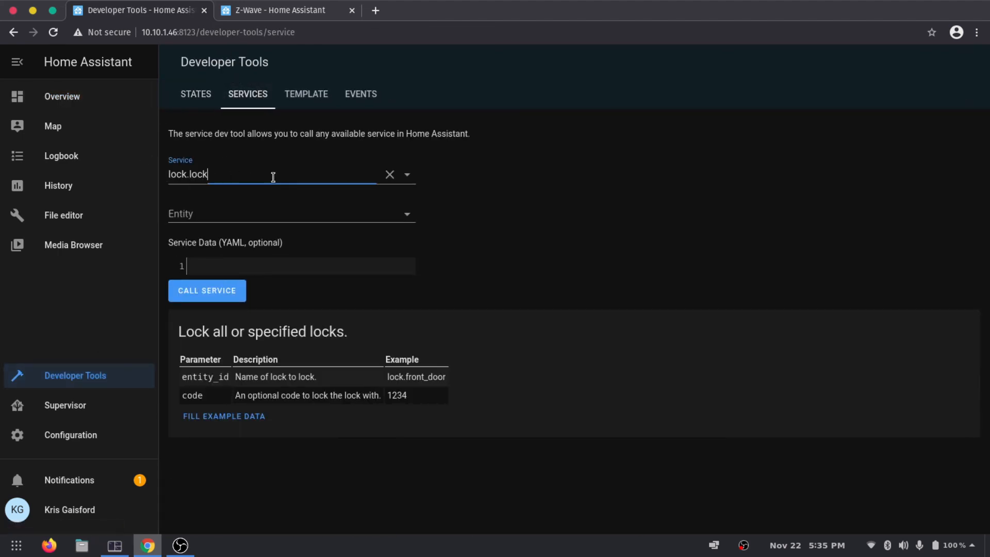
{"action": "left_click", "coordinate": [271, 177]}
{"action": "left_click", "coordinate": [389, 174]}
{"action": "left_click", "coordinate": [510, 175]}
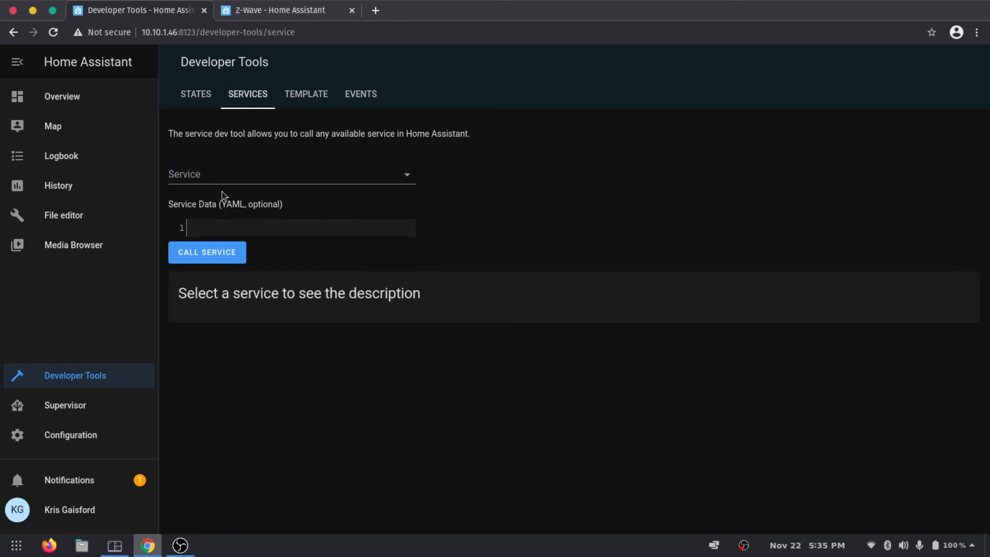
{"action": "left_click", "coordinate": [205, 176]}
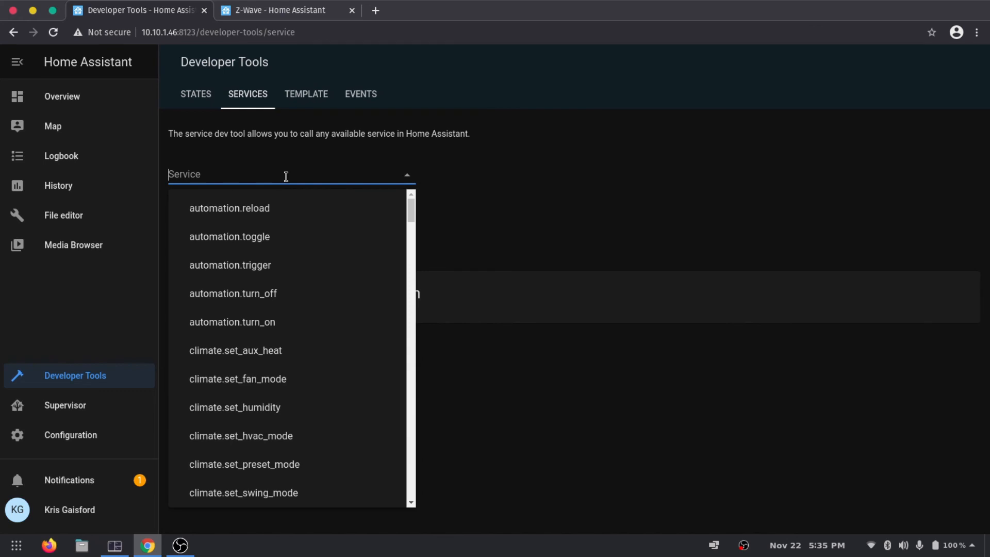
{"action": "type", "text": "lock"}
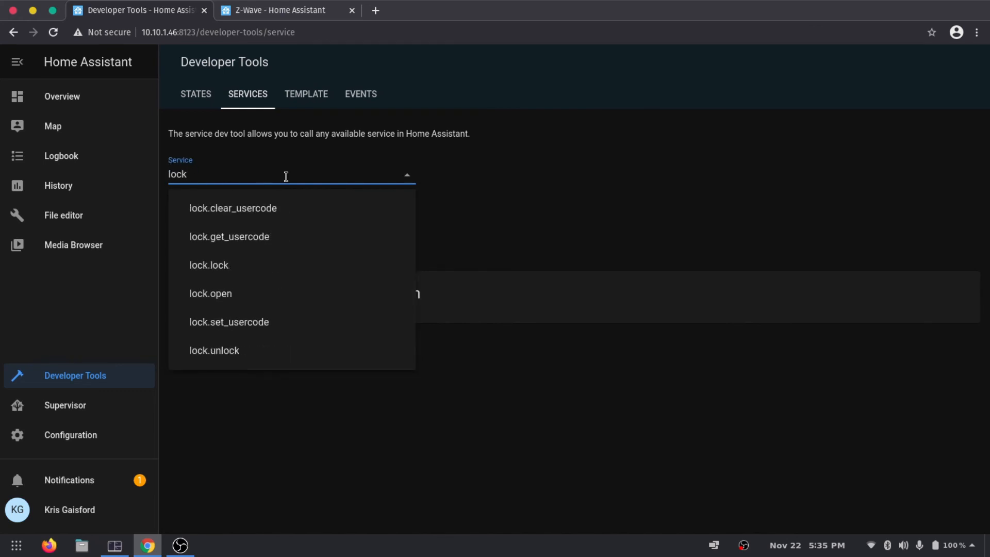
{"action": "left_click", "coordinate": [279, 272]}
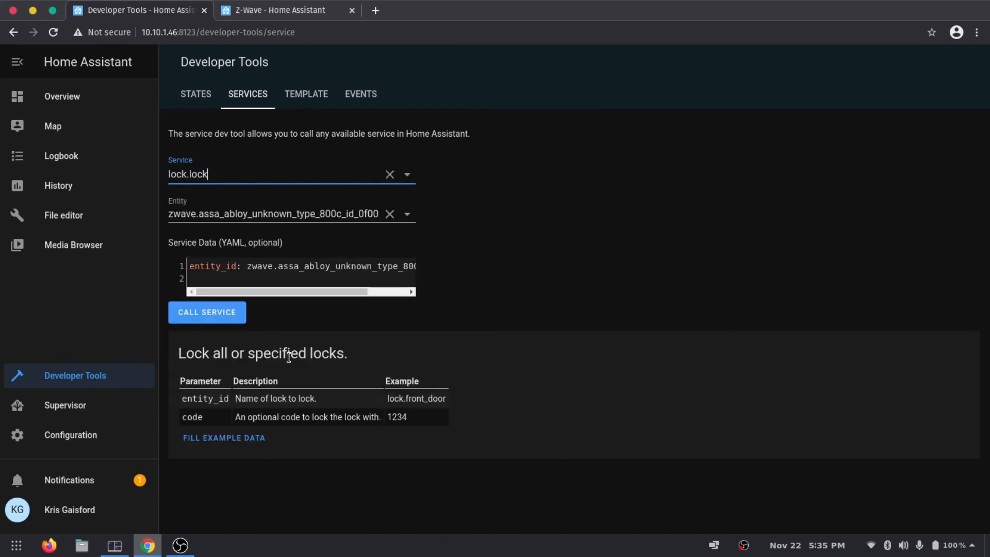
Step: Replace the target entity with the Garage Lock lock entity and call the lock.lock service on it
{"action": "left_click", "coordinate": [390, 213]}
{"action": "left_click", "coordinate": [319, 213]}
{"action": "type", "text": "ga"}
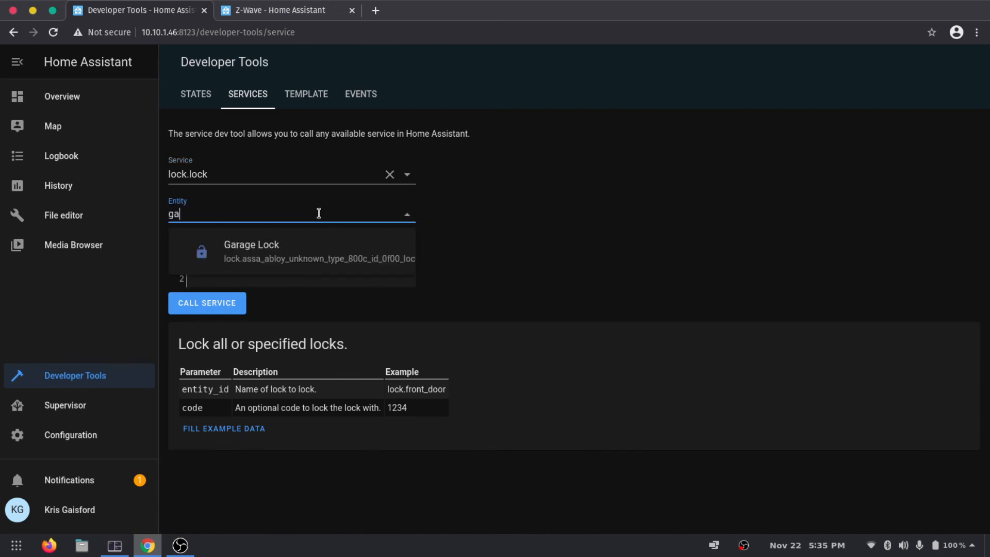
{"action": "left_click", "coordinate": [282, 246]}
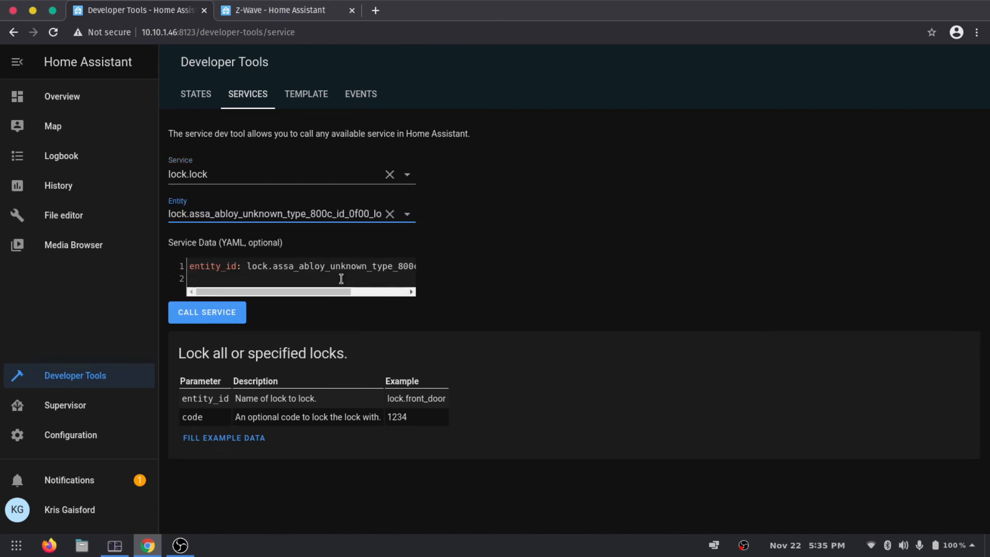
{"action": "left_click_drag", "start_coordinate": [265, 294], "coordinate": [288, 284]}
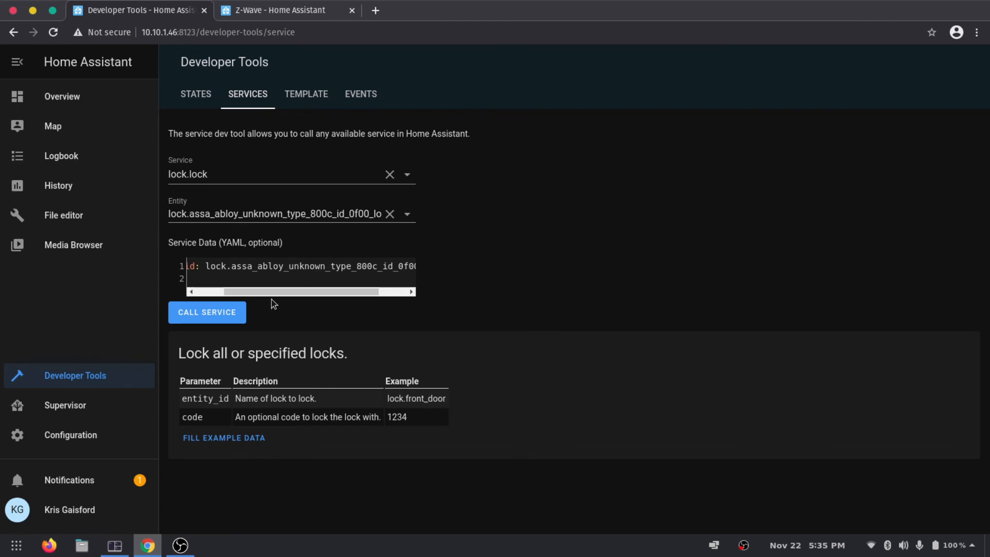
{"action": "left_click", "coordinate": [231, 315]}
{"action": "right_click", "coordinate": [293, 367]}
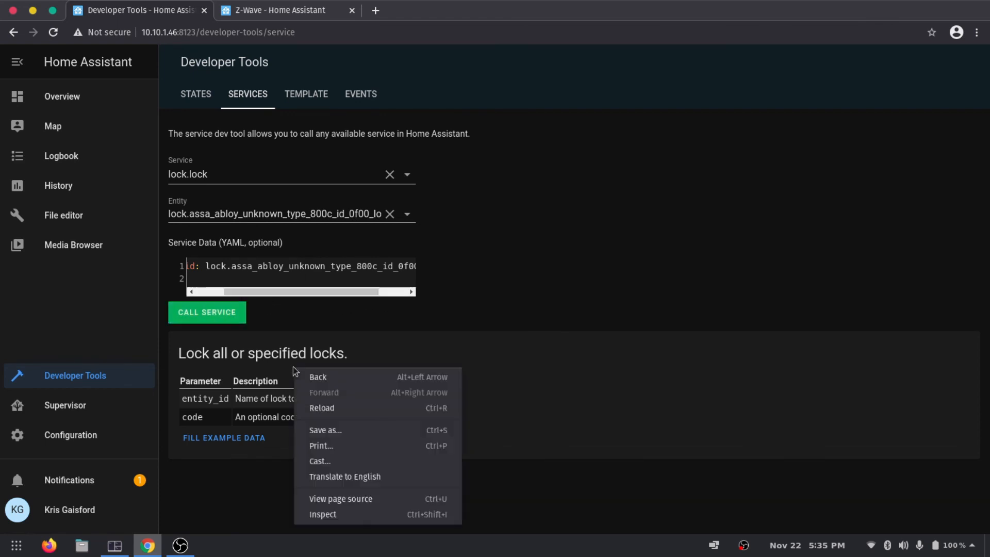